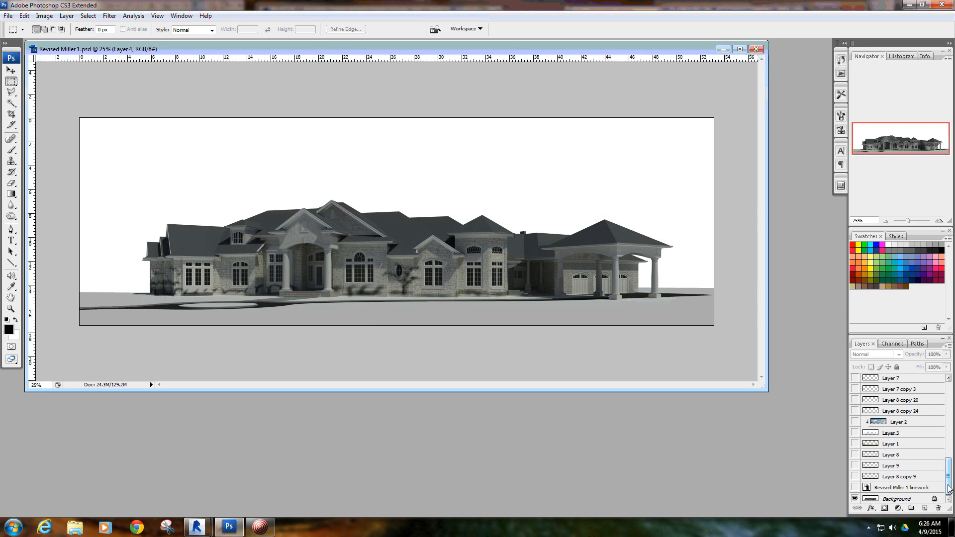
- Show the linework layer above the Background render and inspect it around the entry gables
left_click(854, 488)
left_click(855, 487)
left_click(854, 487)
left_click(854, 487)
left_click(855, 487)
scroll(418, 253, "up", 1)
scroll(196, 255, "up", 15)
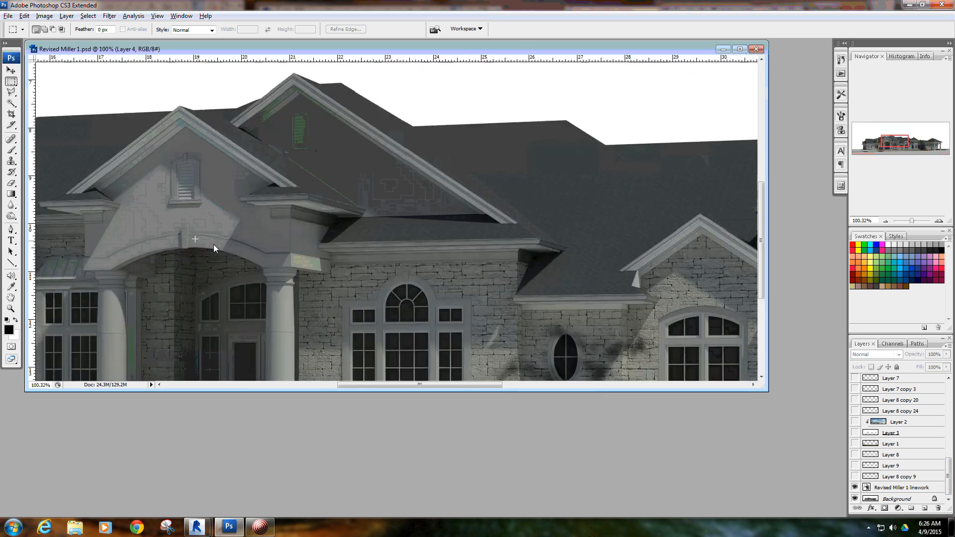
- Compare the house with and without the linework layer, both in close-up and across the whole image
left_click(854, 487)
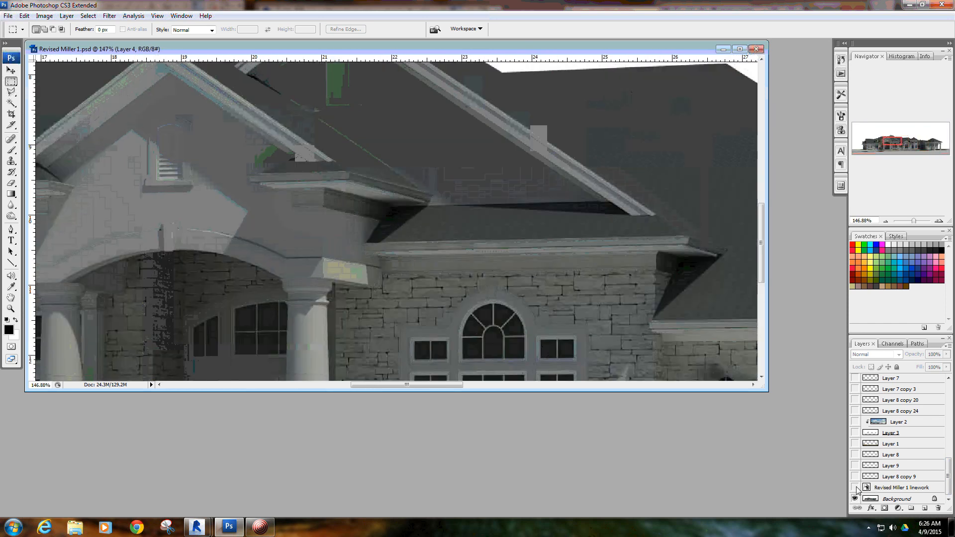
left_click(855, 488)
left_click(855, 488)
left_click(854, 487)
scroll(340, 254, "down", 3)
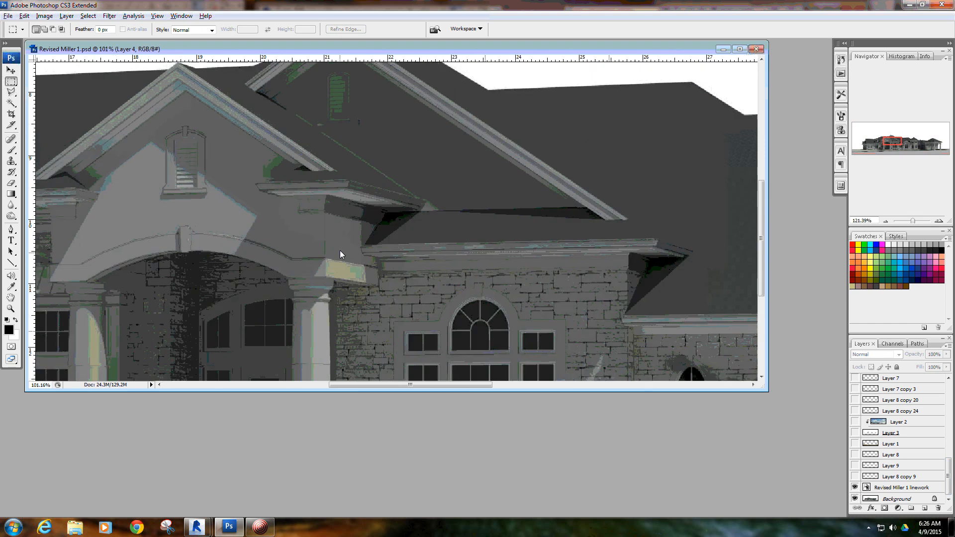
key("ctrl+0")
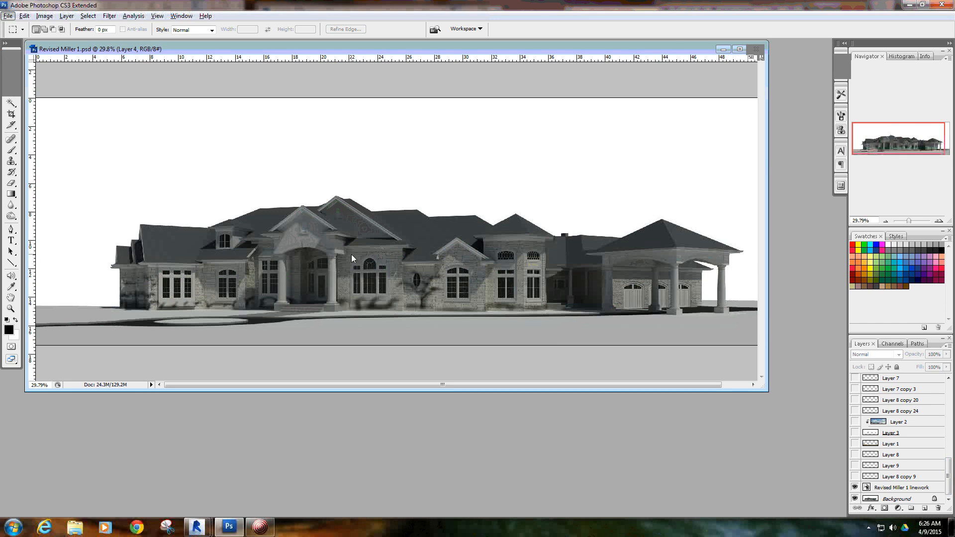
left_click(855, 488)
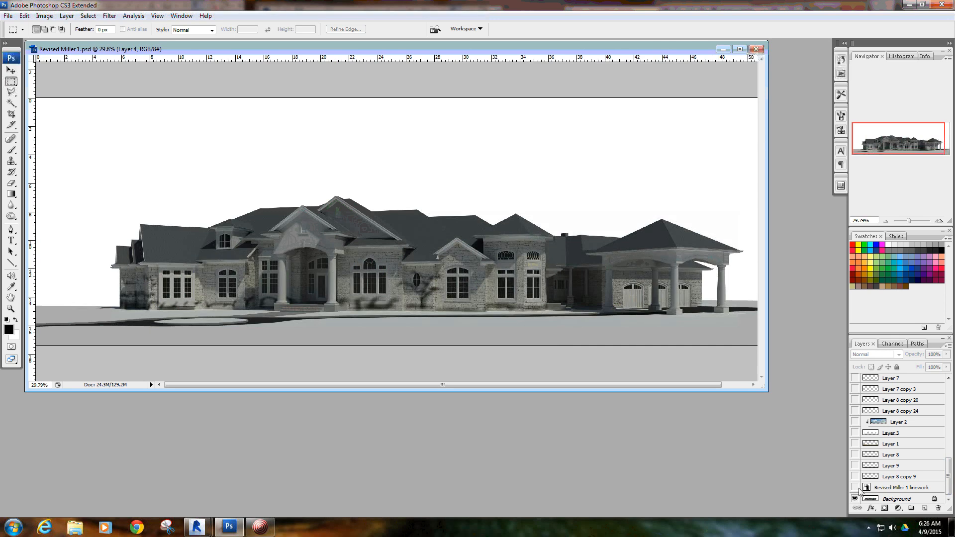
left_click(856, 488)
- Set the linework layer's blend mode to Normal and its opacity to 100%
left_click(883, 488)
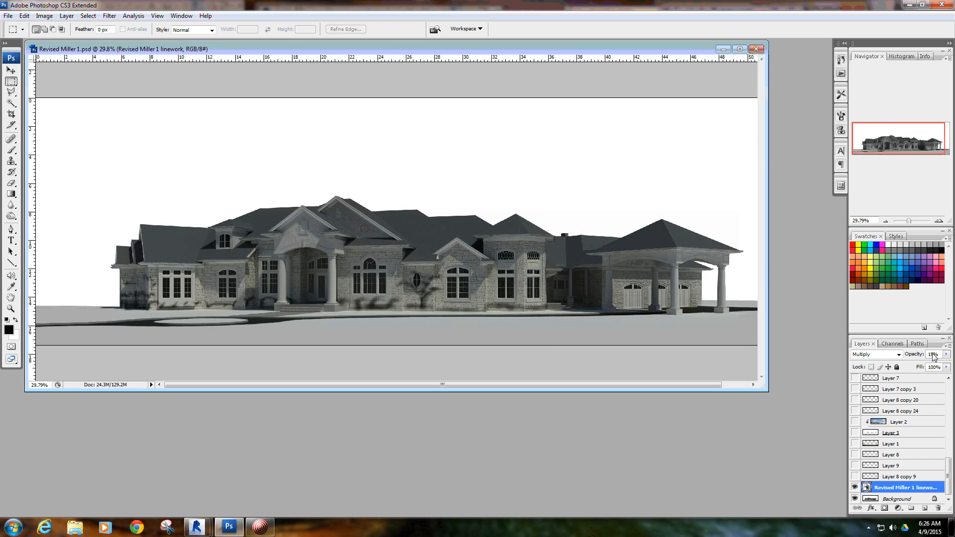
left_click(896, 355)
left_click(890, 115)
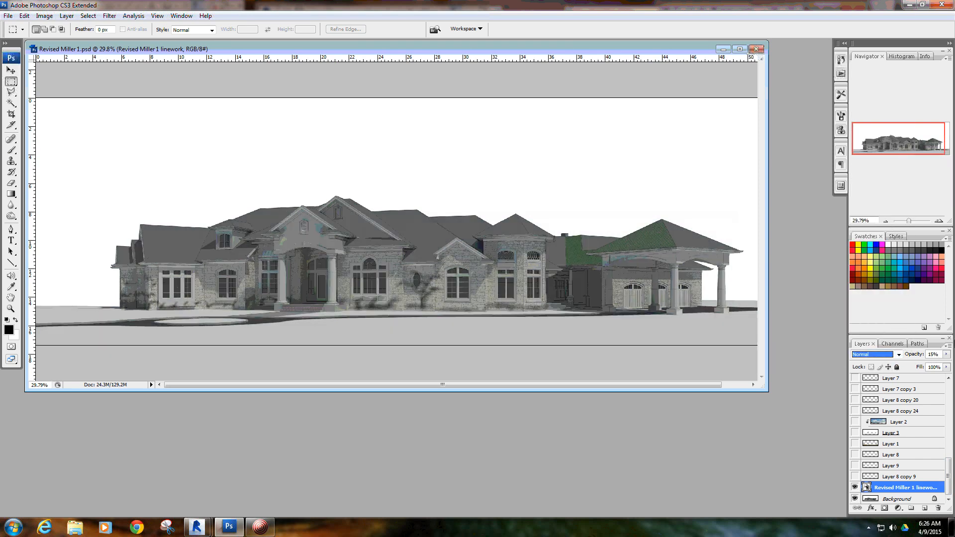
left_click(947, 354)
left_click_drag(903, 365, 947, 367)
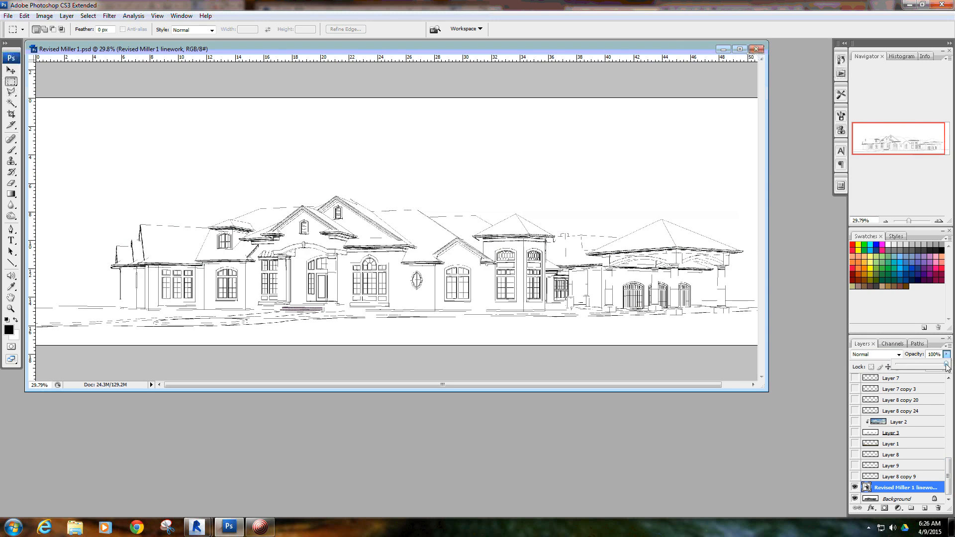
- Set the linework layer's blend mode to Multiply and its opacity to 15%
left_click(891, 355)
left_click(876, 146)
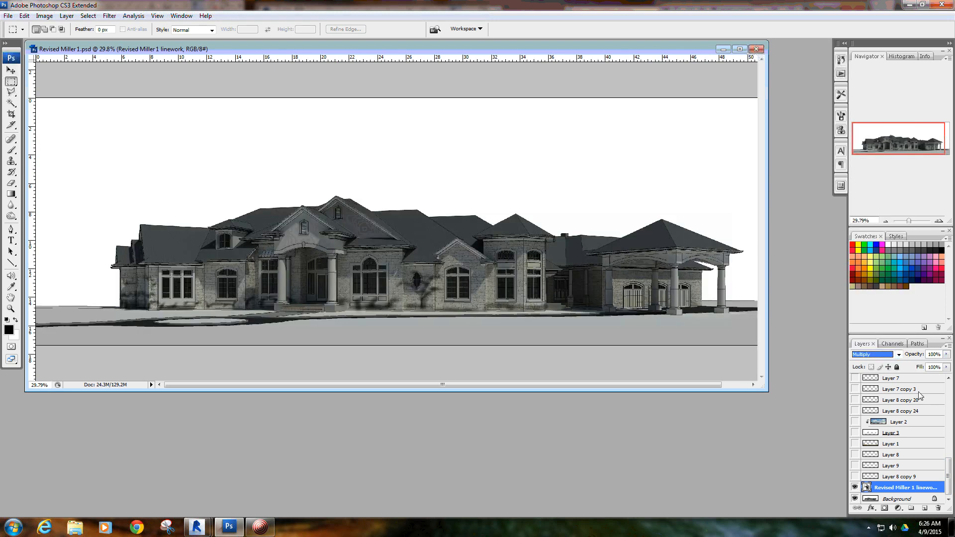
left_click(947, 355)
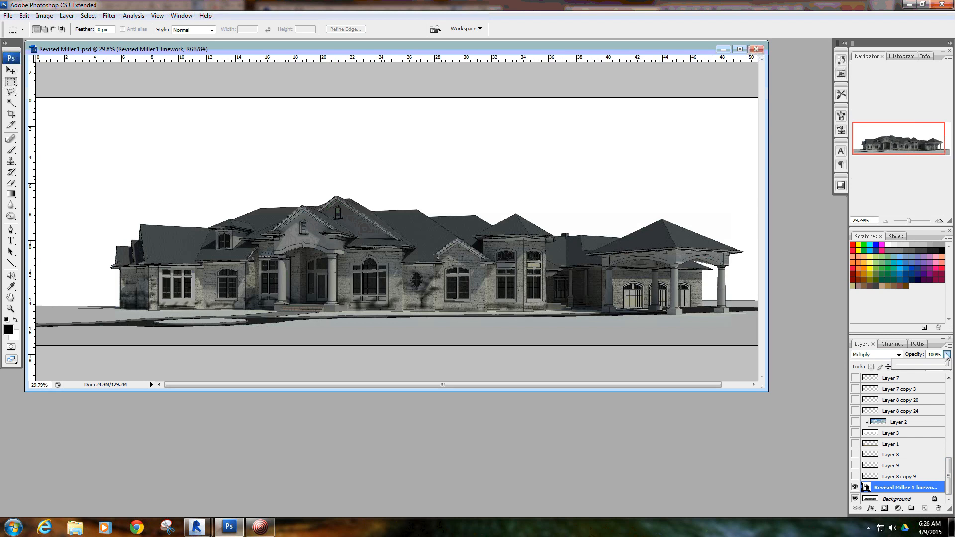
left_click(904, 366)
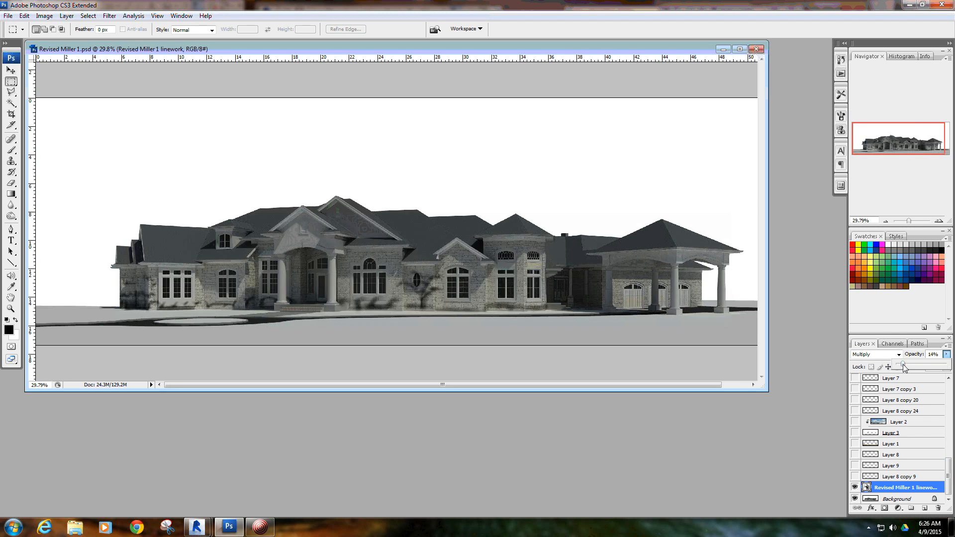
left_click_drag(905, 366, 903, 366)
left_click(764, 379)
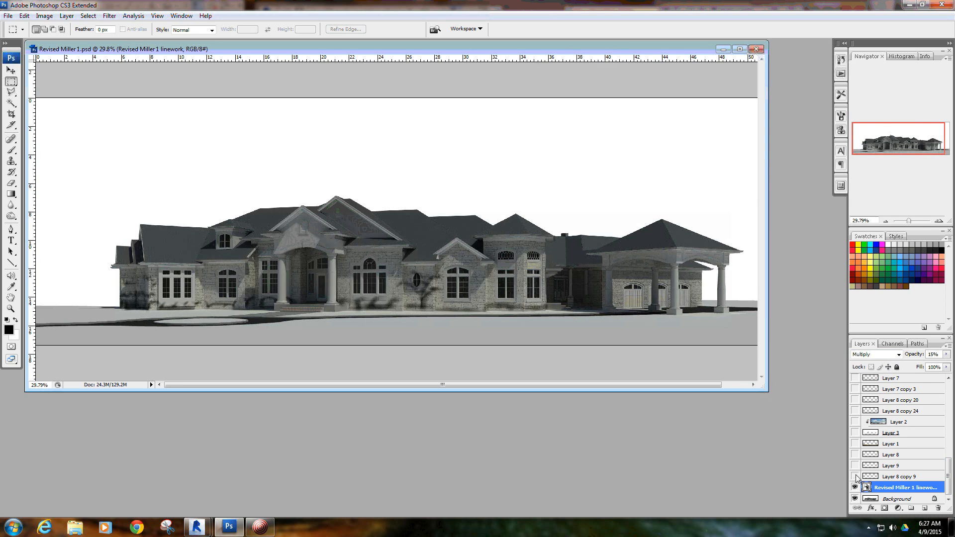
- Show Layer 8 copy 9, Layer 9 and Layer 8 to add the brick texture to the entrance steps
scroll(286, 299, "up", 7)
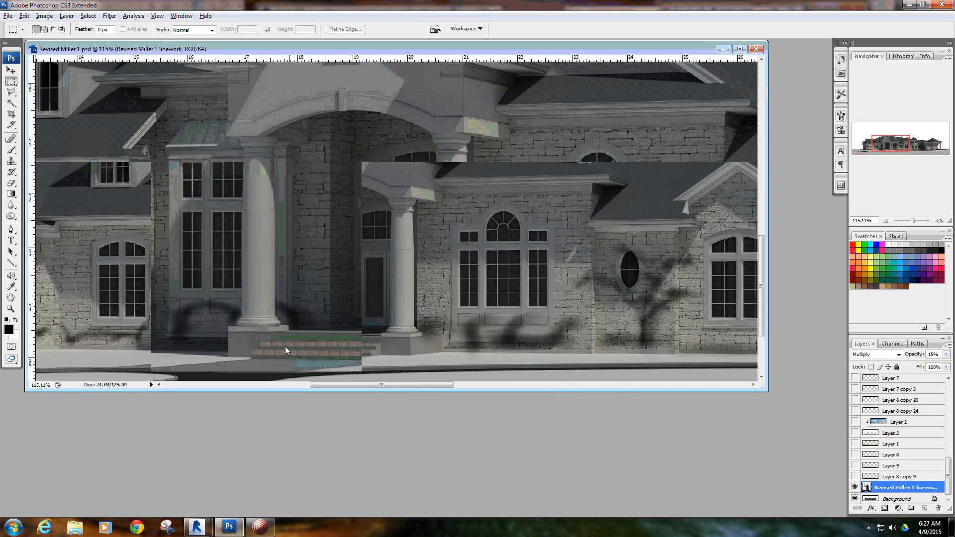
scroll(286, 348, "up", 3)
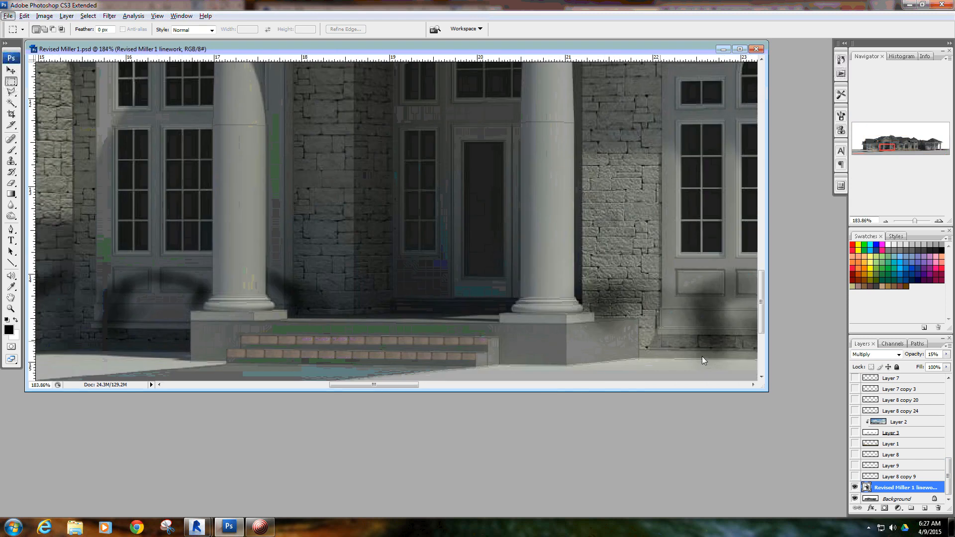
left_click(854, 476)
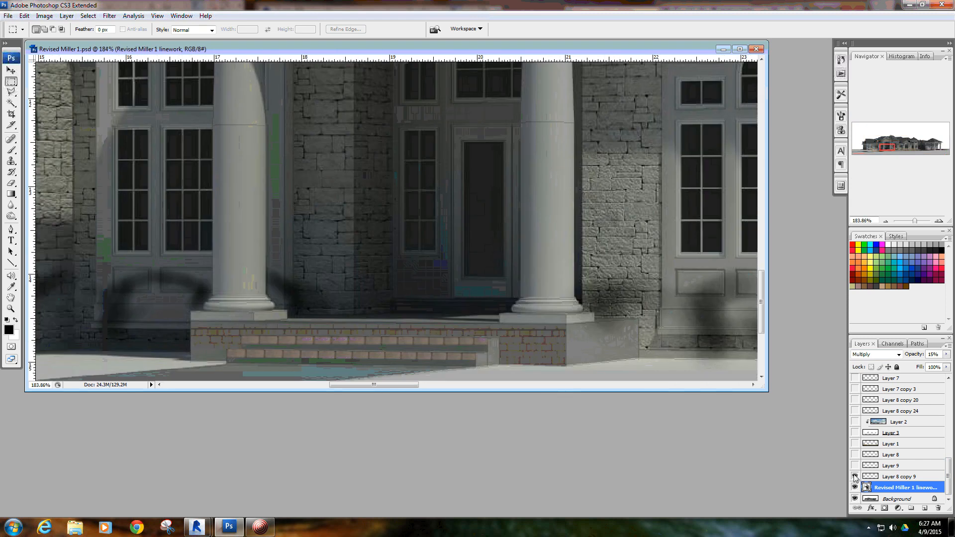
left_click(855, 466)
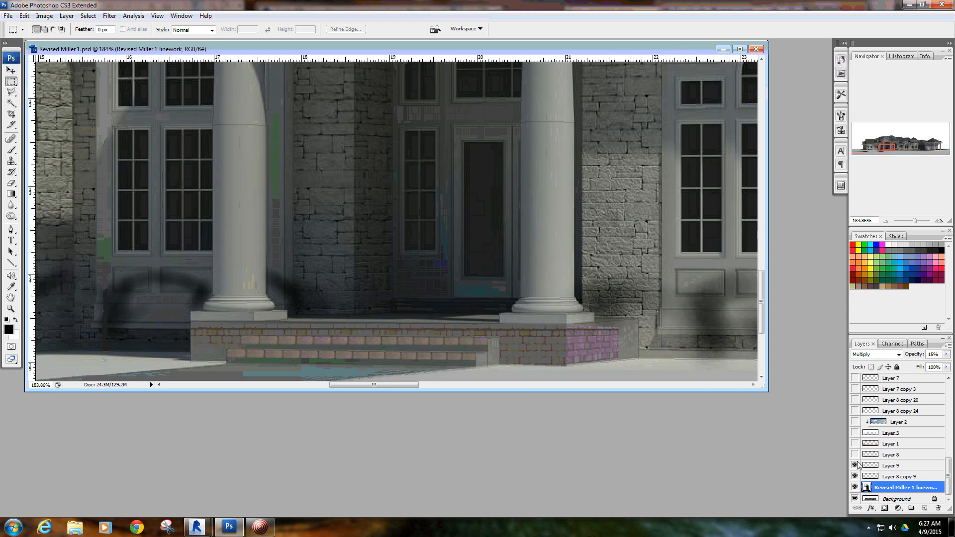
left_click(854, 455)
left_click(855, 444)
left_click(855, 444)
- Show the grass on Layer 1 and make that layer active
scroll(396, 232, "down", 1)
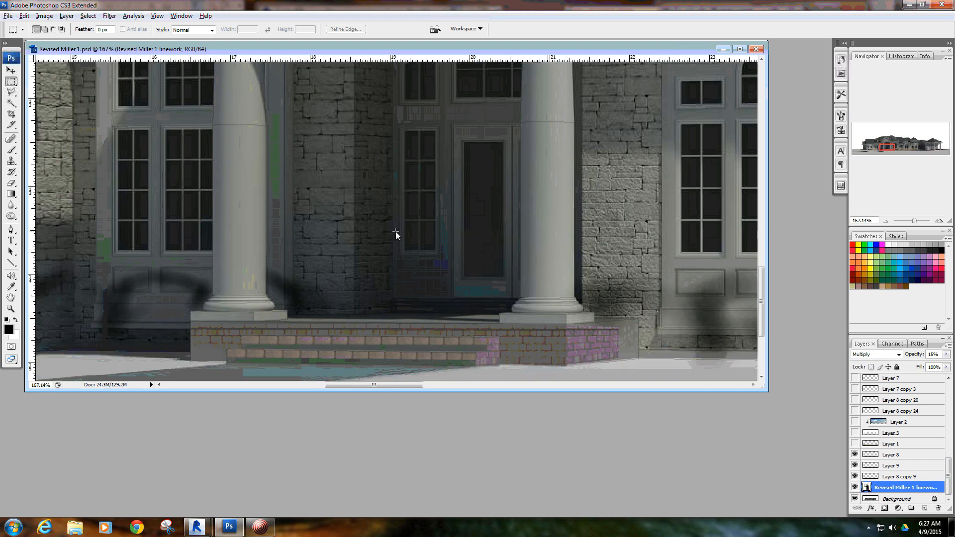
scroll(396, 222, "down", 6)
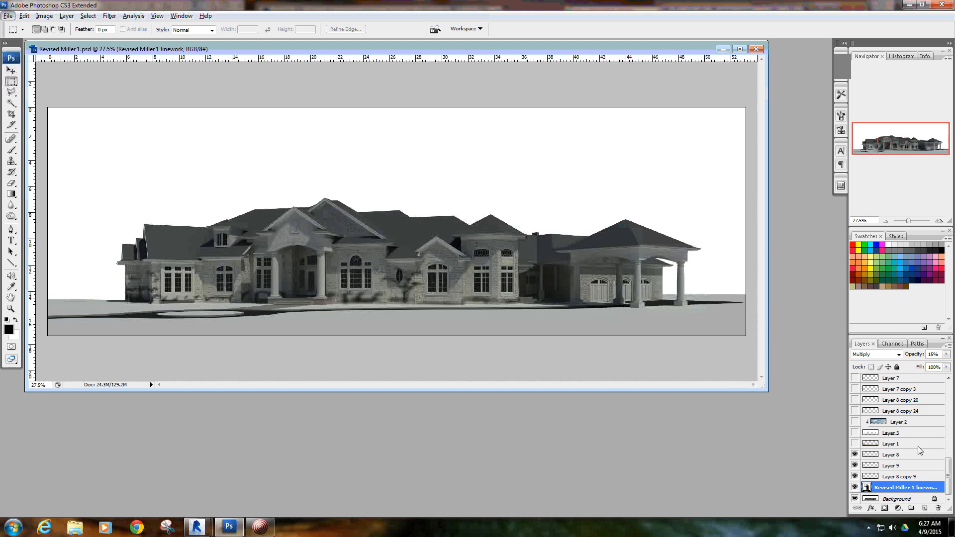
left_click(855, 444)
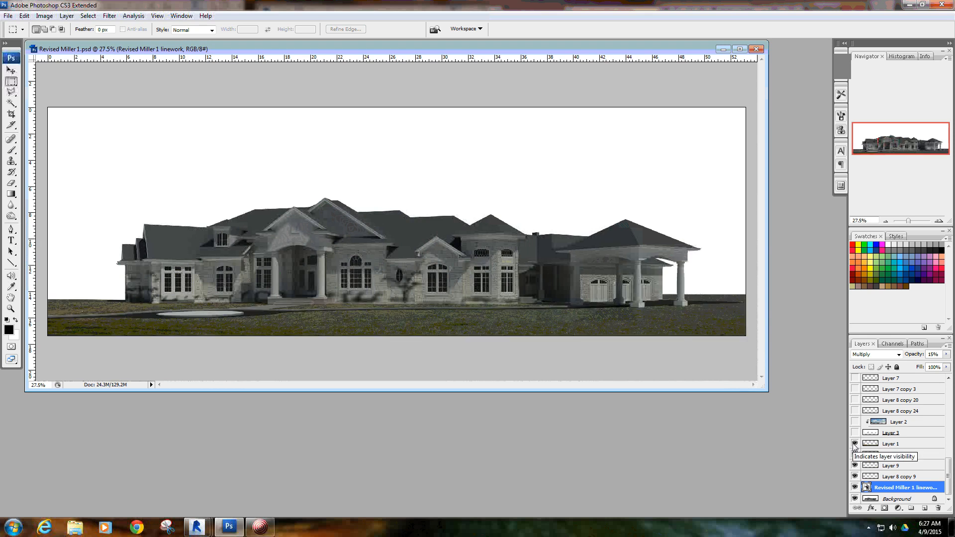
left_click(919, 445)
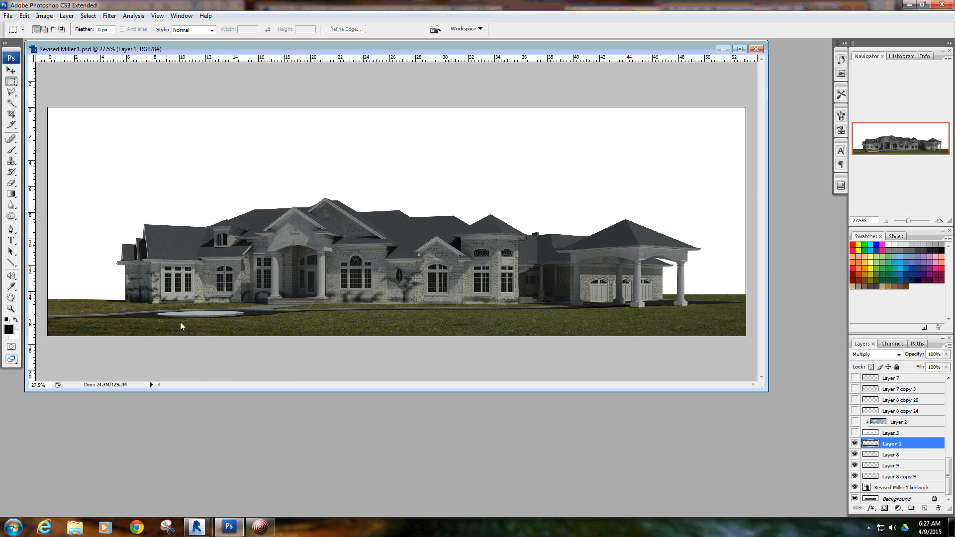
- Examine how the grass meets the walkway, the entrance steps and the base of the house
scroll(274, 314, "up", 6)
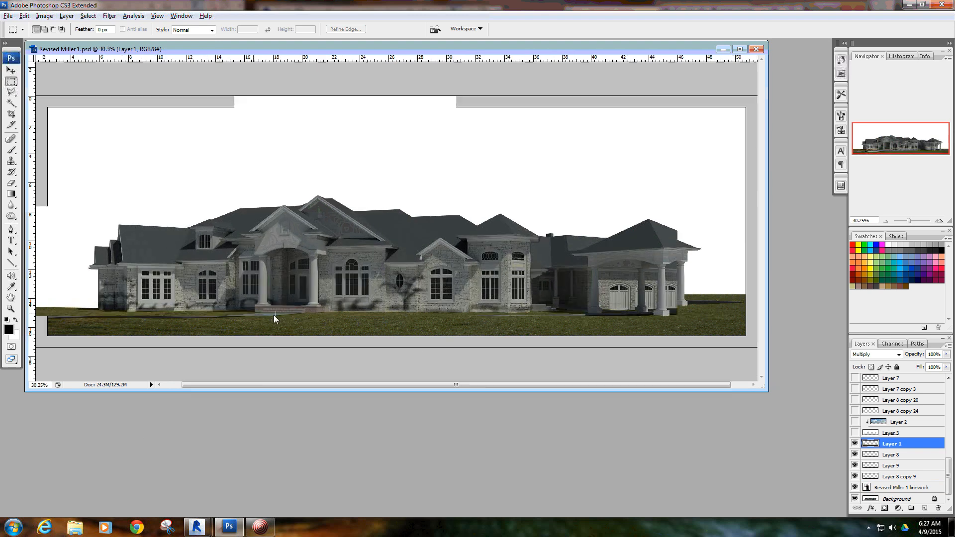
scroll(220, 354, "up", 5)
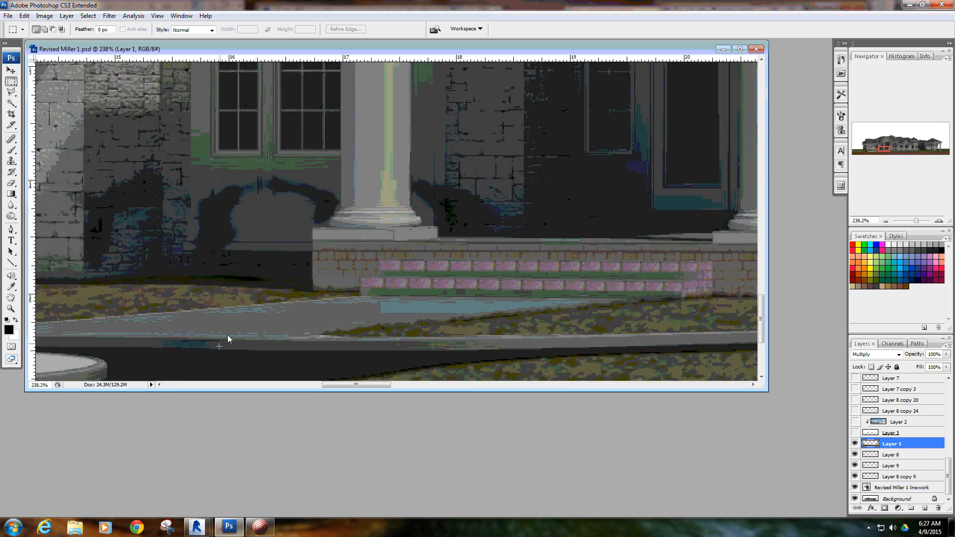
scroll(240, 343, "down", 4)
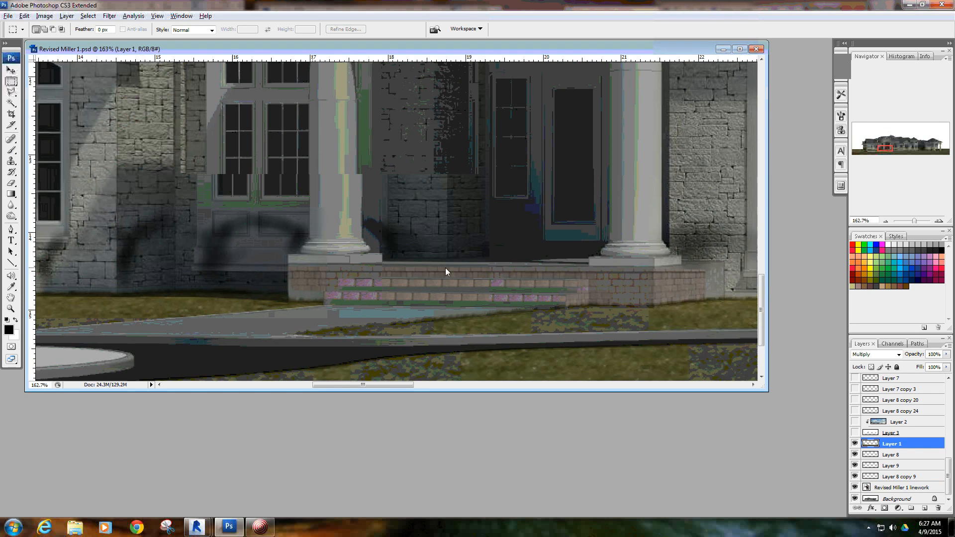
scroll(661, 342, "up", 2)
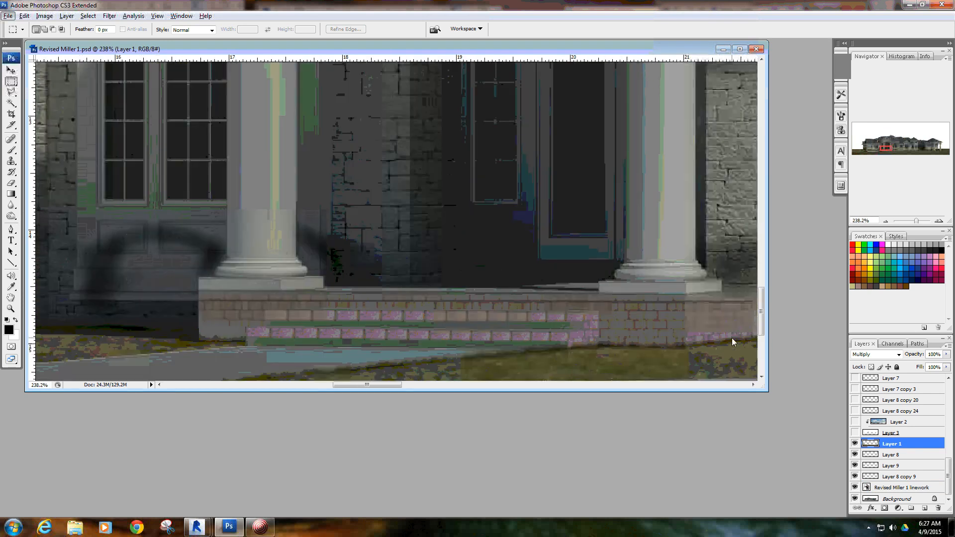
scroll(369, 300, "down", 3)
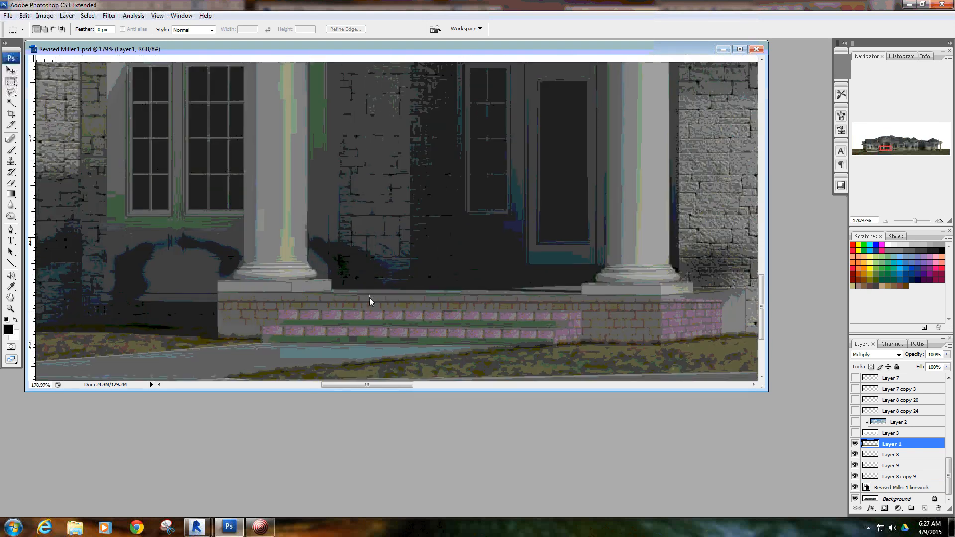
key("ctrl+0")
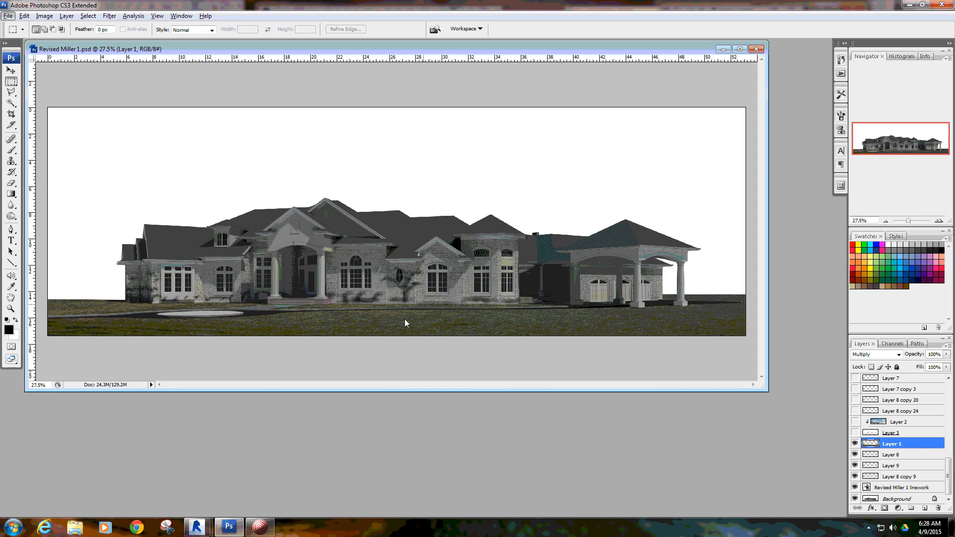
scroll(404, 319, "up", 7)
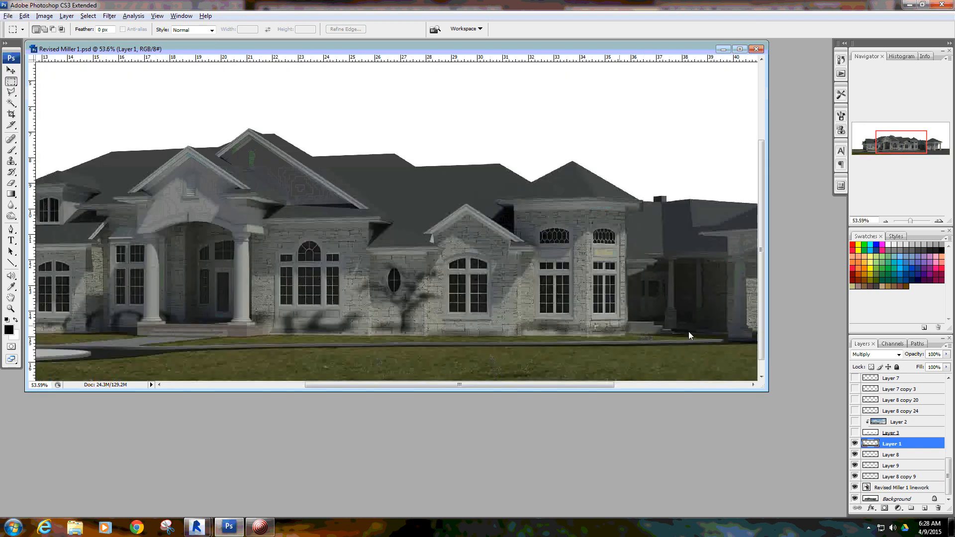
scroll(449, 297, "down", 4)
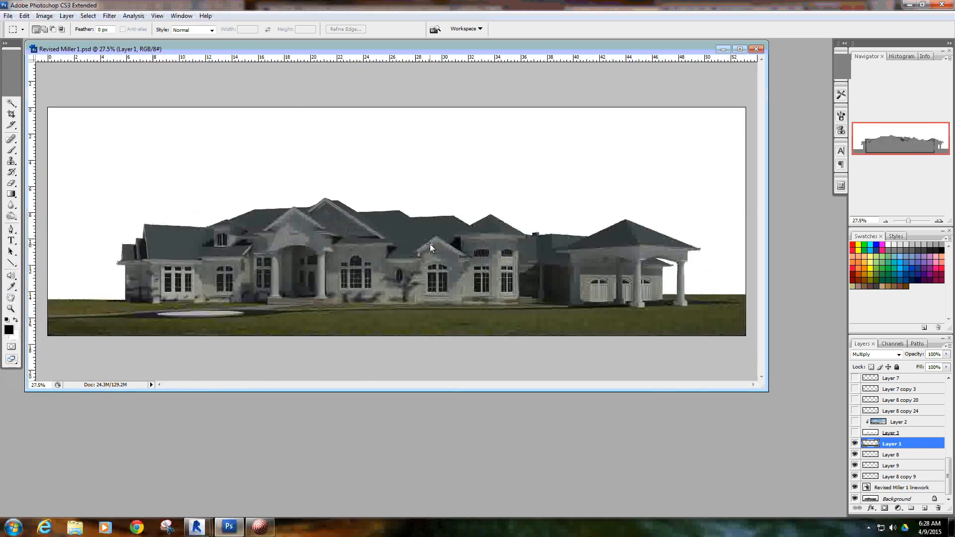
scroll(430, 244, "down", 1)
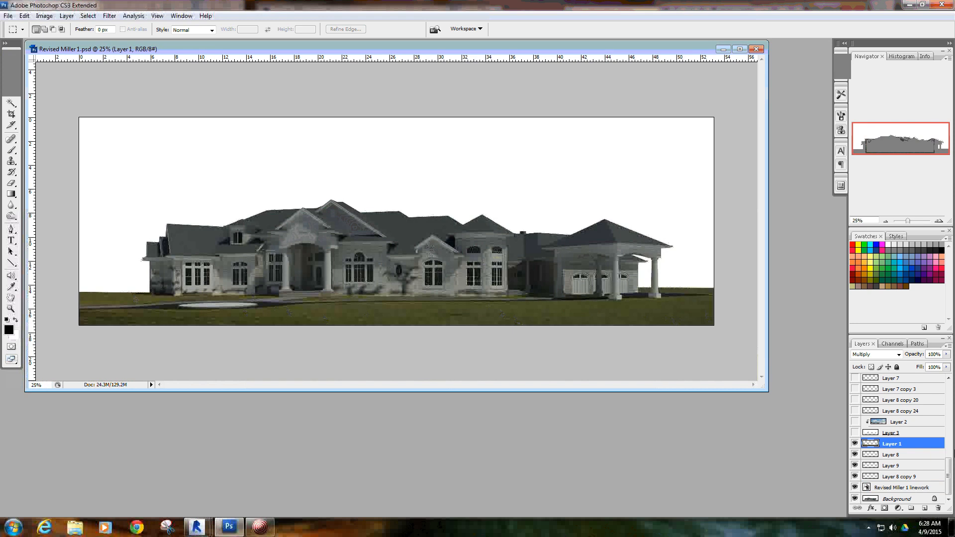
- Select Layer 3 and make it visible
left_click(903, 432)
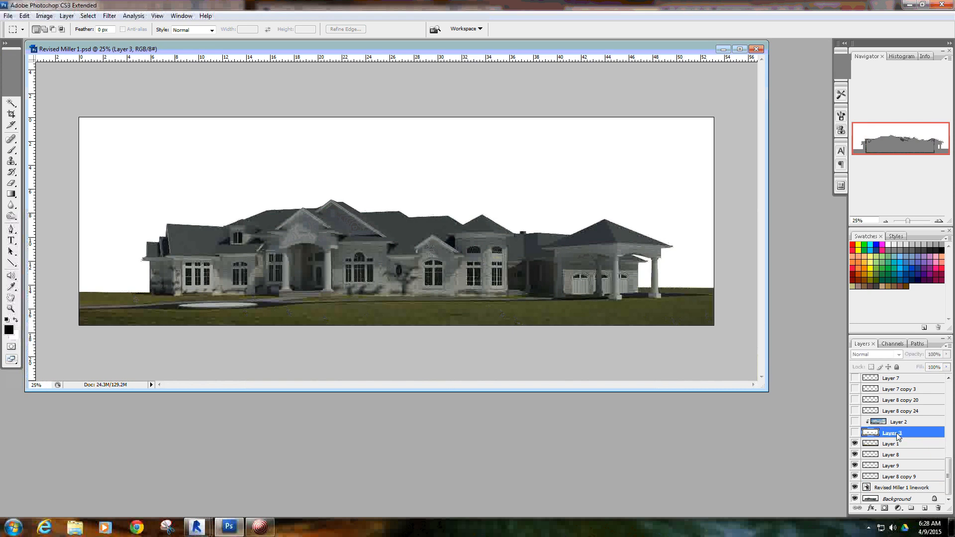
left_click(856, 431)
left_click(856, 432)
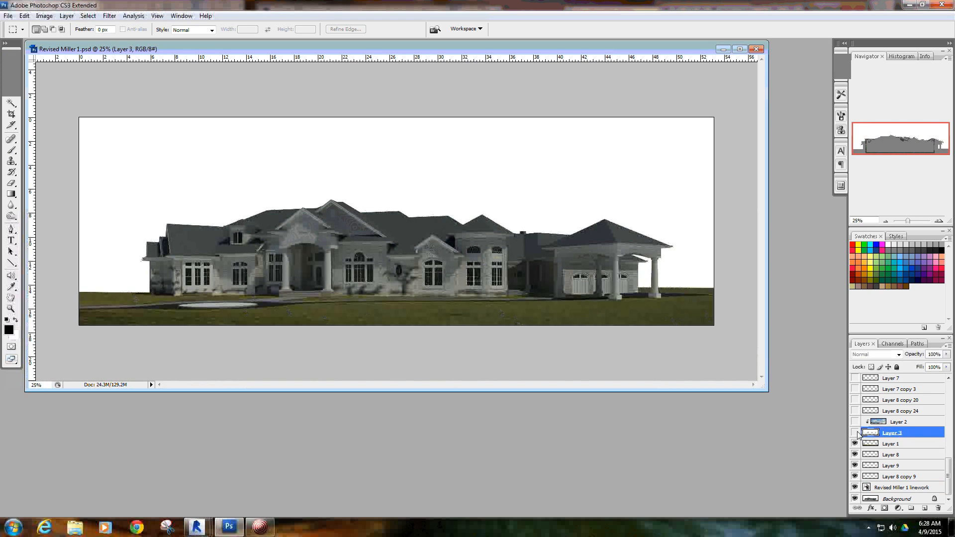
left_click(856, 432)
- Release Layer 2 from its clipping to Layer 3, and move Layer 3 up the stack between 6LANMON2 copy 8 and Layer 7 copy 5
left_click(14, 70)
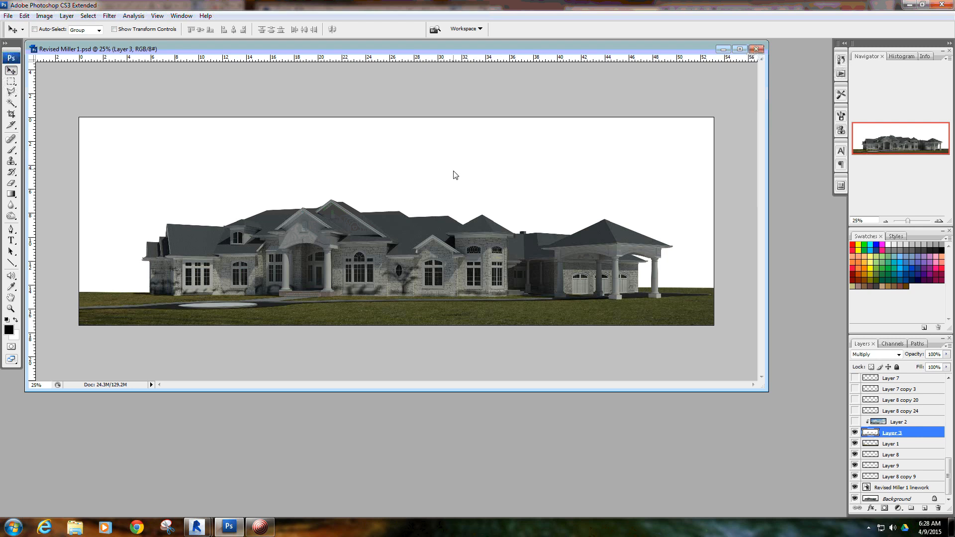
left_click(551, 198, "ctrl")
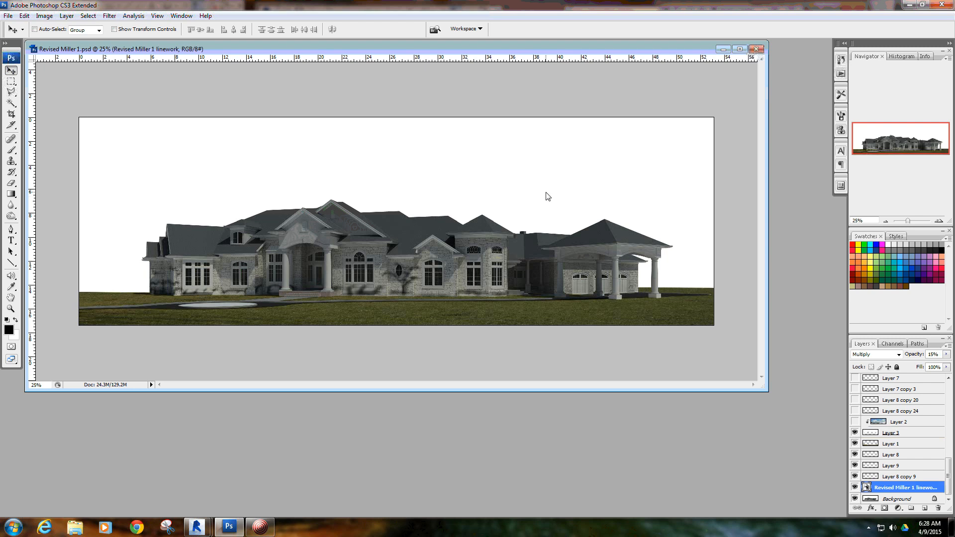
left_click(893, 436)
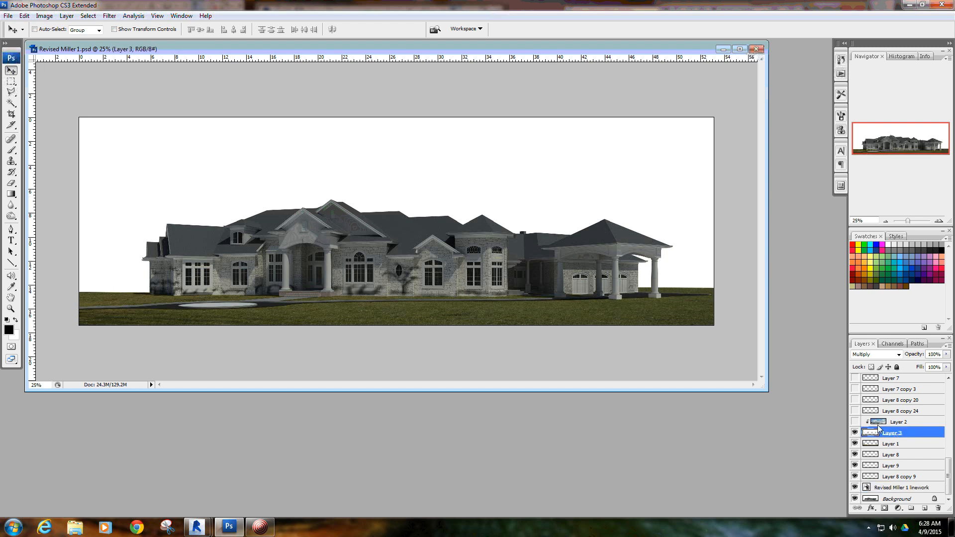
left_click(886, 426, "alt")
left_click_drag(894, 433, 894, 390)
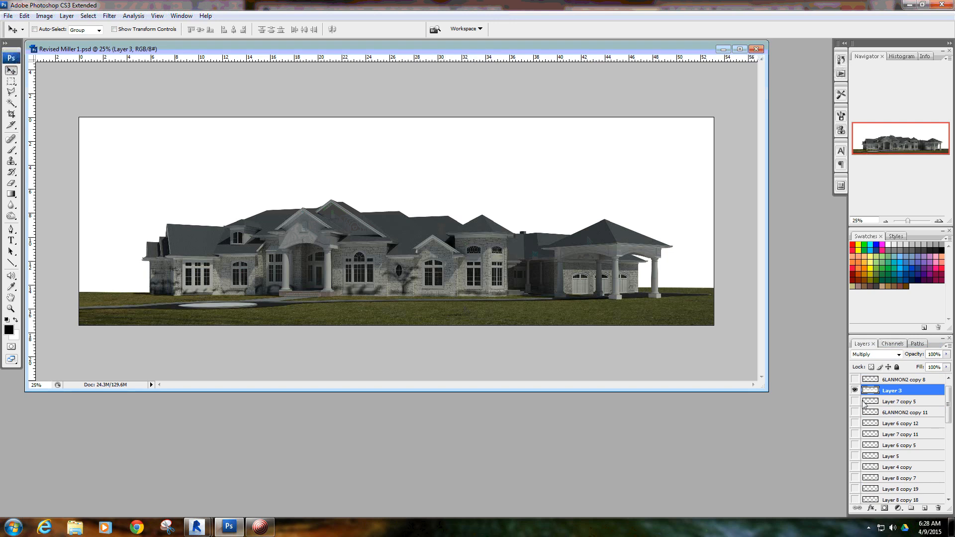
- Try Layer 3 in Normal blending mode with a small shift of its position, undo the shift and restore Multiply
left_click(895, 354)
left_click(878, 114)
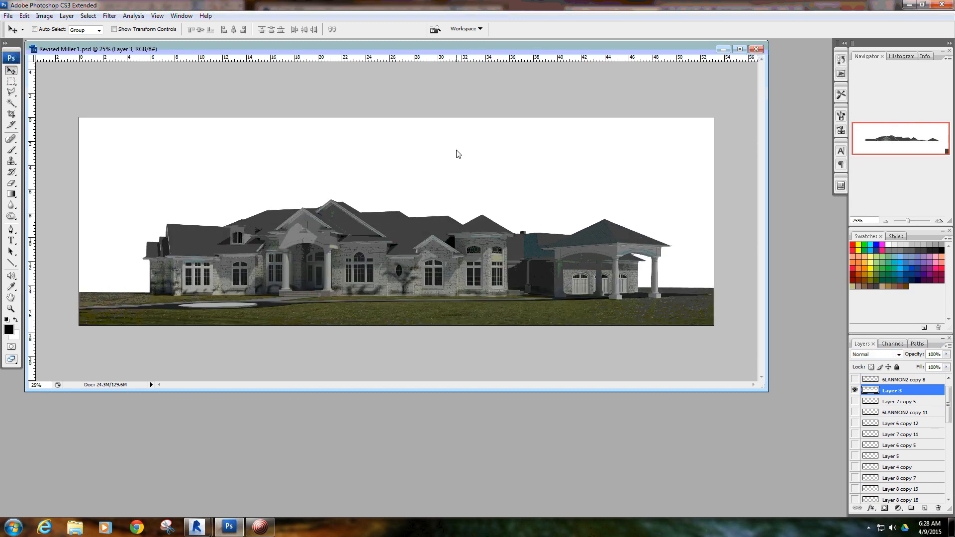
mouse_move(459, 145)
left_mouse_down()
mouse_move(455, 195)
mouse_move(479, 162)
mouse_move(461, 141)
mouse_move(456, 158)
left_mouse_up()
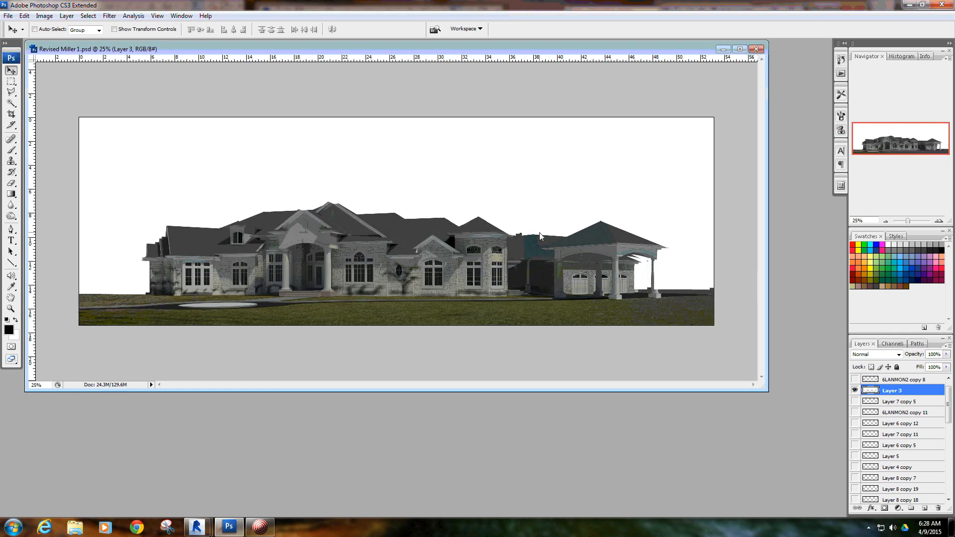
key("ctrl+z")
key("shift+alt+m")
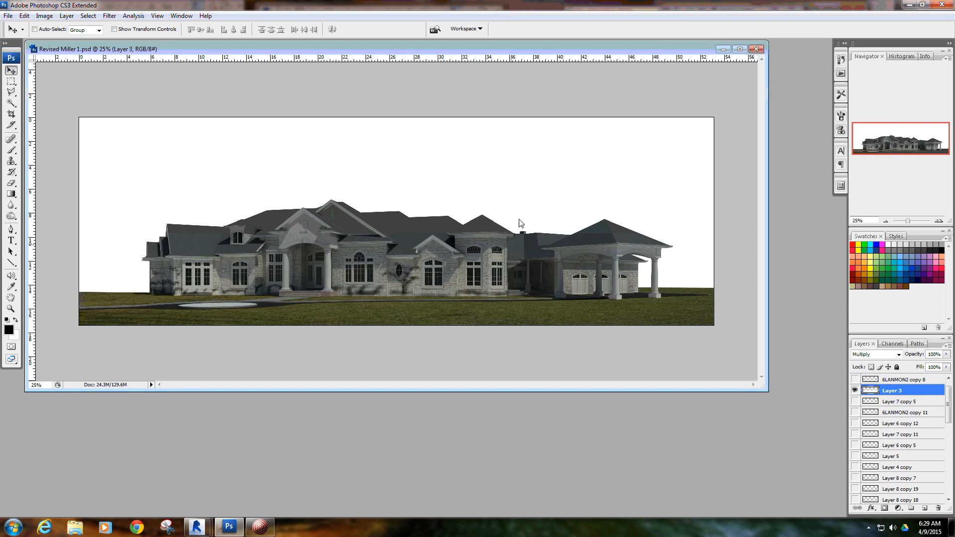
left_click(893, 355)
left_click(862, 114)
key("shift+alt+m")
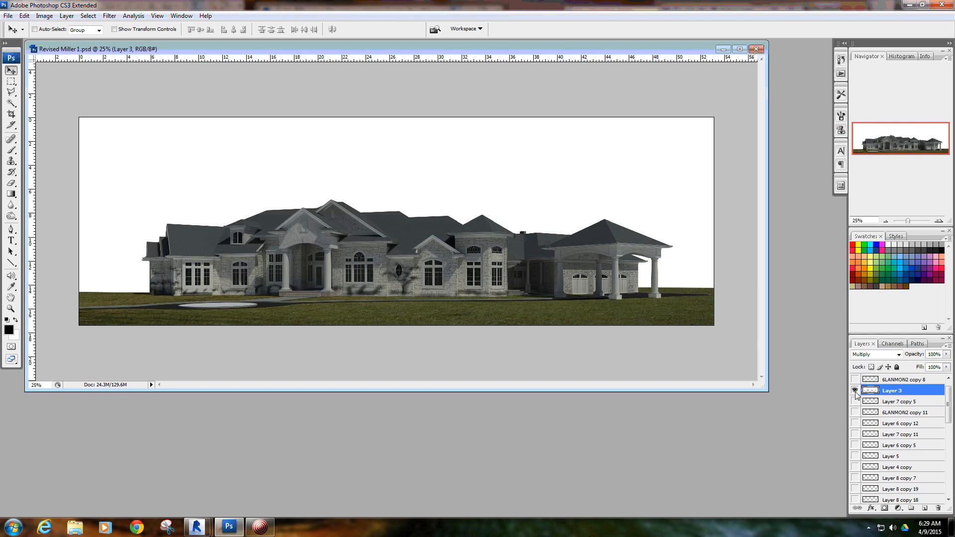
- Set Layer 3 to Normal blending and shift its silhouette mask toward the outer edge of the carport roof
left_click(891, 356)
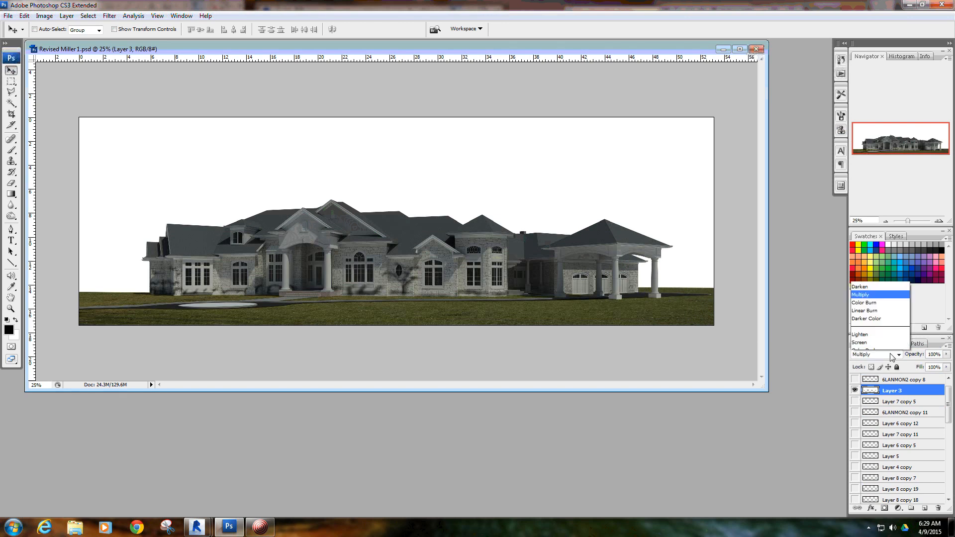
left_click(874, 121)
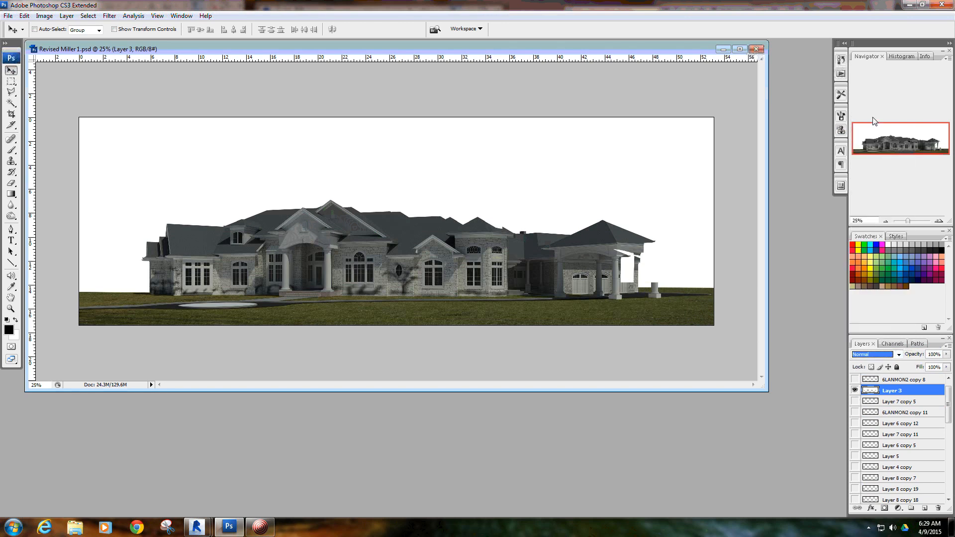
left_click_drag(654, 235, 670, 242)
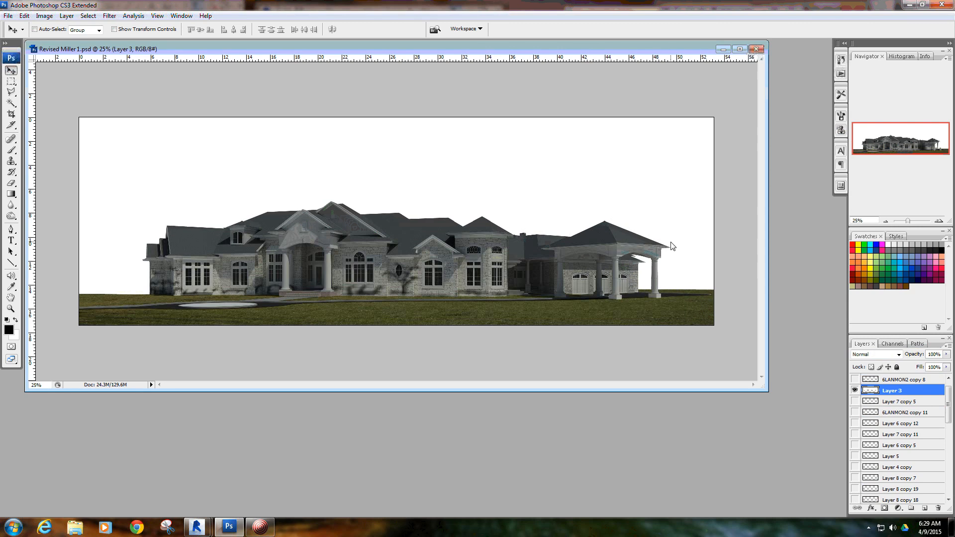
- Nudge Layer 3 upward in small increments until its edges line up with the rooflines around the carport
scroll(670, 247, "up", 5)
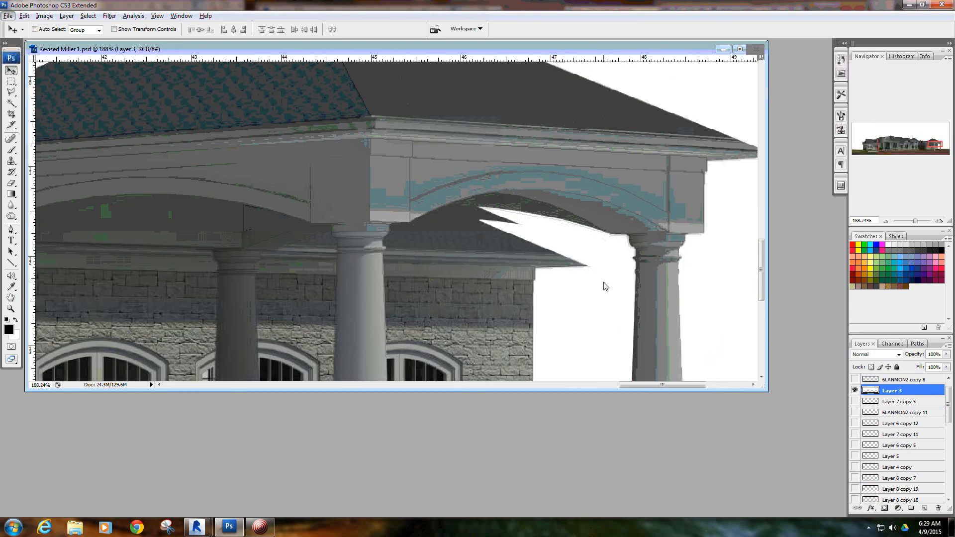
key("Up")
key("Up")
key("Up")
key("Up")
key("Up")
key("Up")
key("Up")
key("Up")
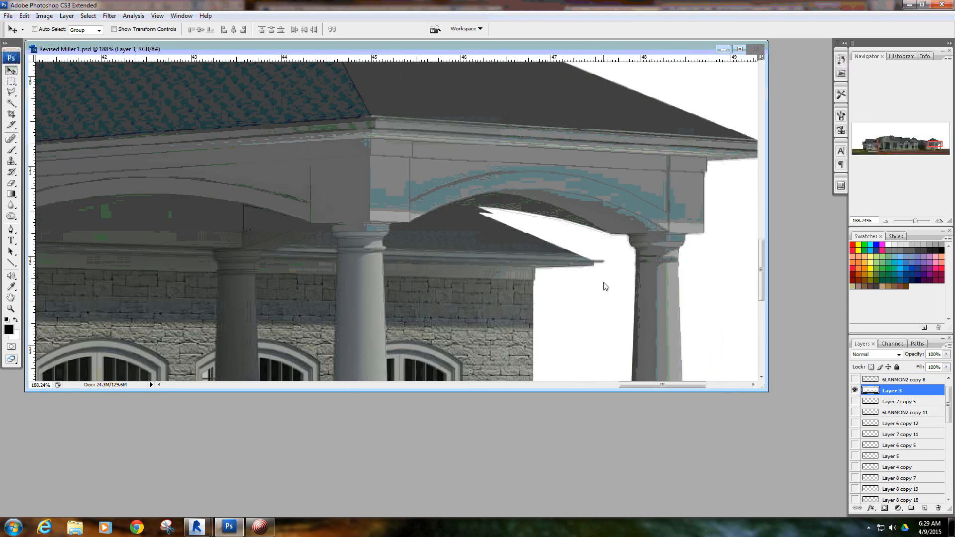
key("Up")
key("Up")
key("Up")
key("Up")
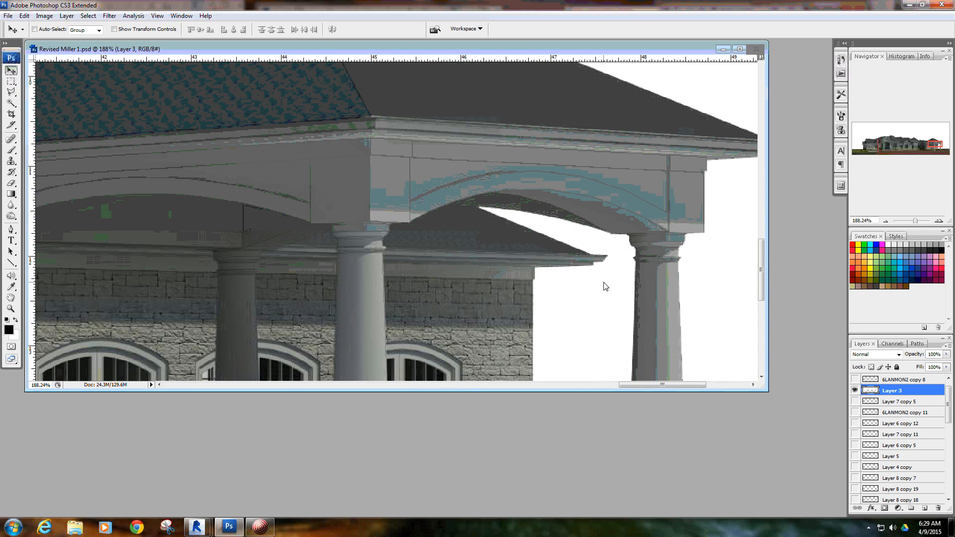
scroll(597, 268, "down", 1)
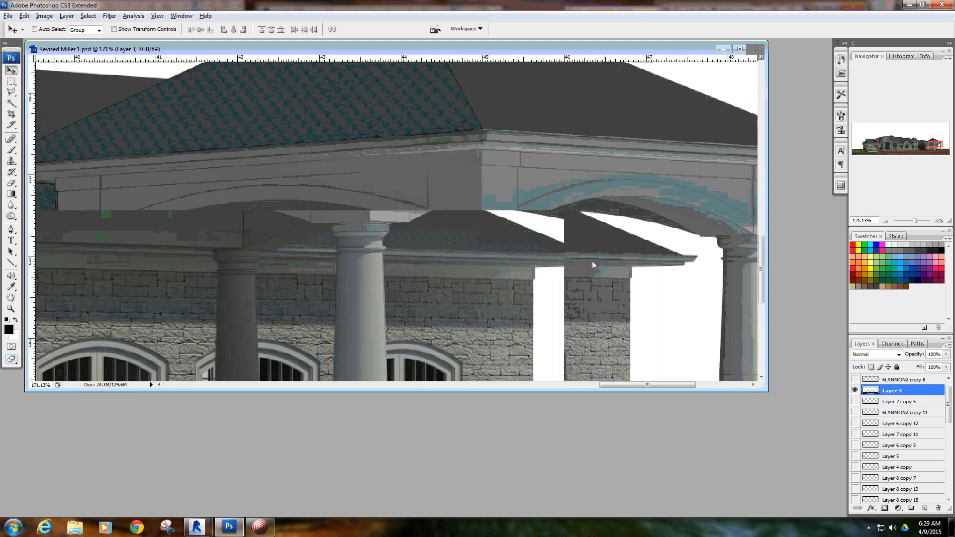
scroll(504, 241, "down", 6)
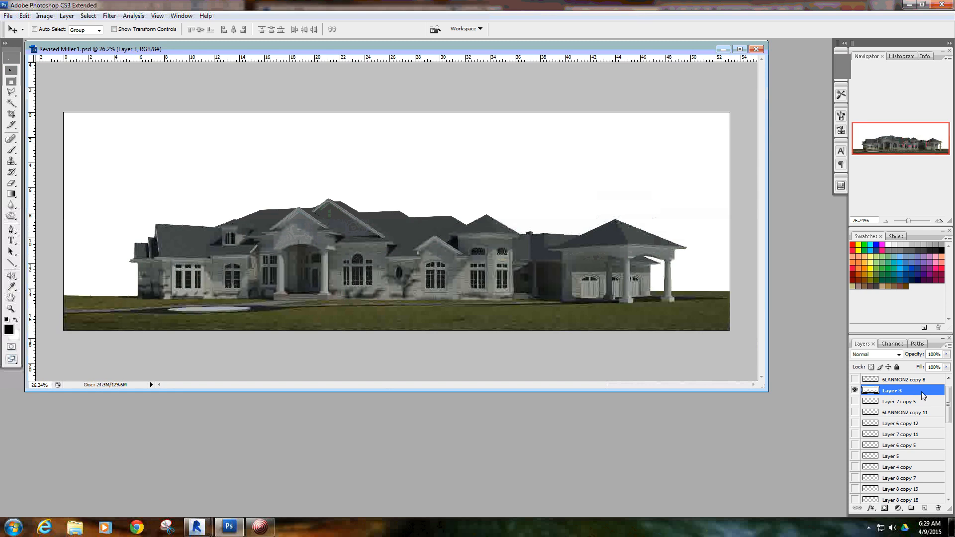
- Move Layer 3 down the stack between Layer 2 and Layer 1, and set its blending mode to Multiply
left_click_drag(924, 395, 910, 440)
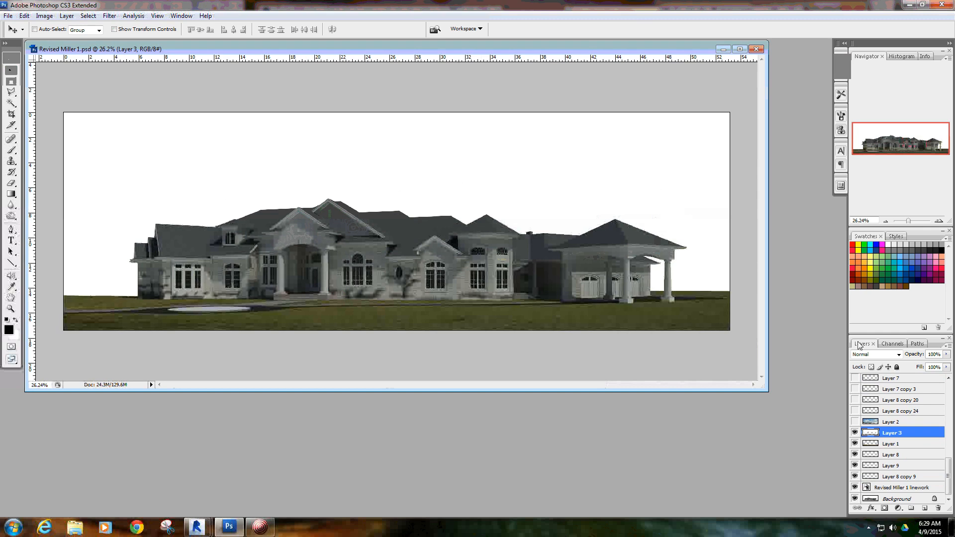
left_click(876, 354)
left_click(882, 145)
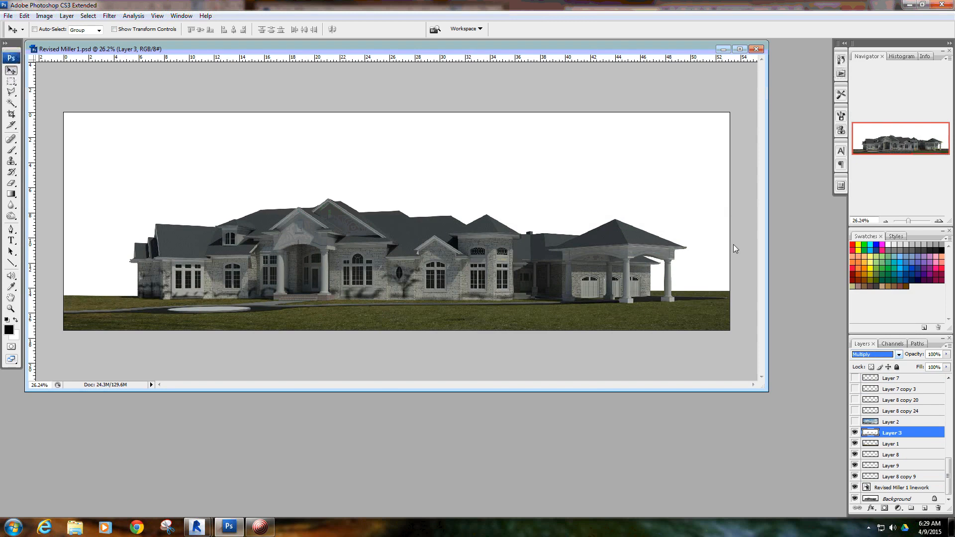
left_click(633, 156)
- Show the sky photo on Layer 2 and clip it to Layer 3 beneath it
left_click(854, 423)
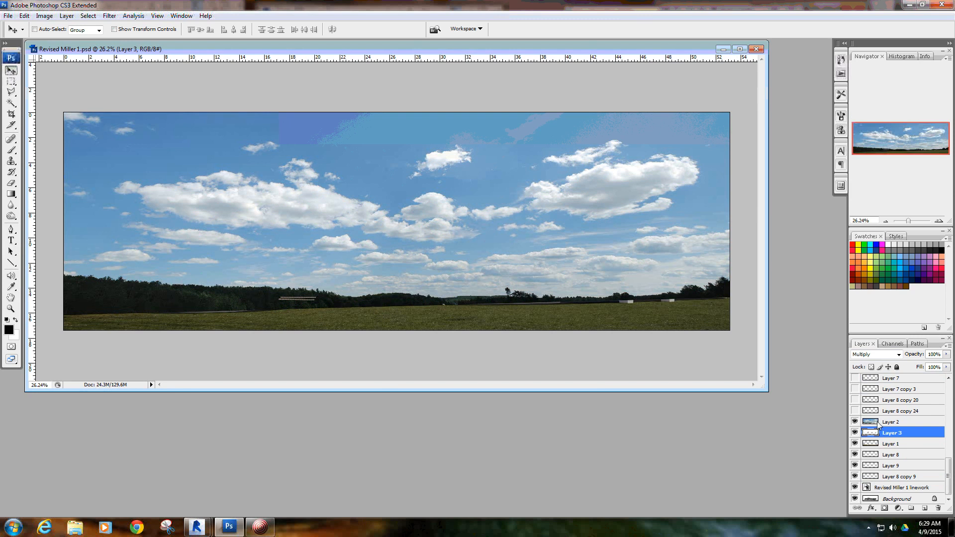
left_click(871, 424)
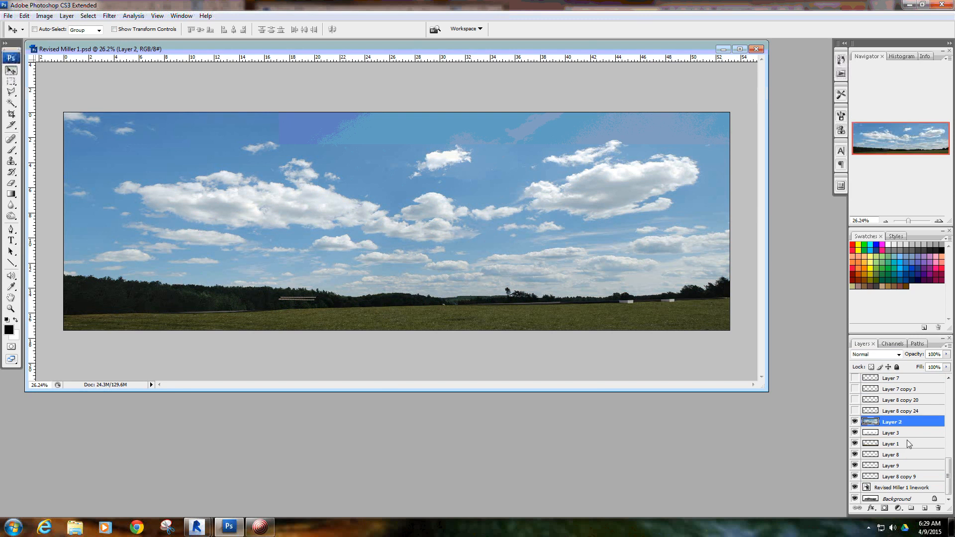
left_click(877, 433)
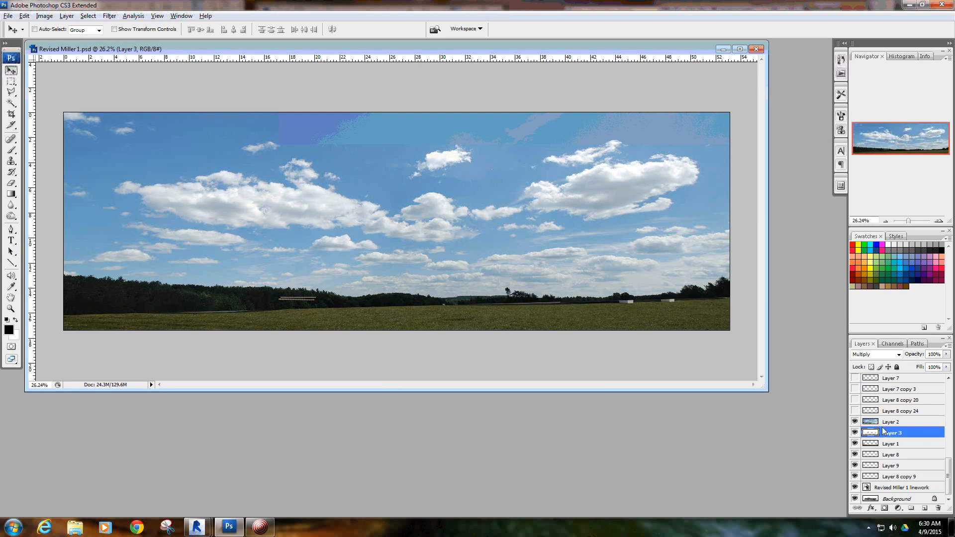
key("alt")
key("alt")
left_click(910, 427, "alt")
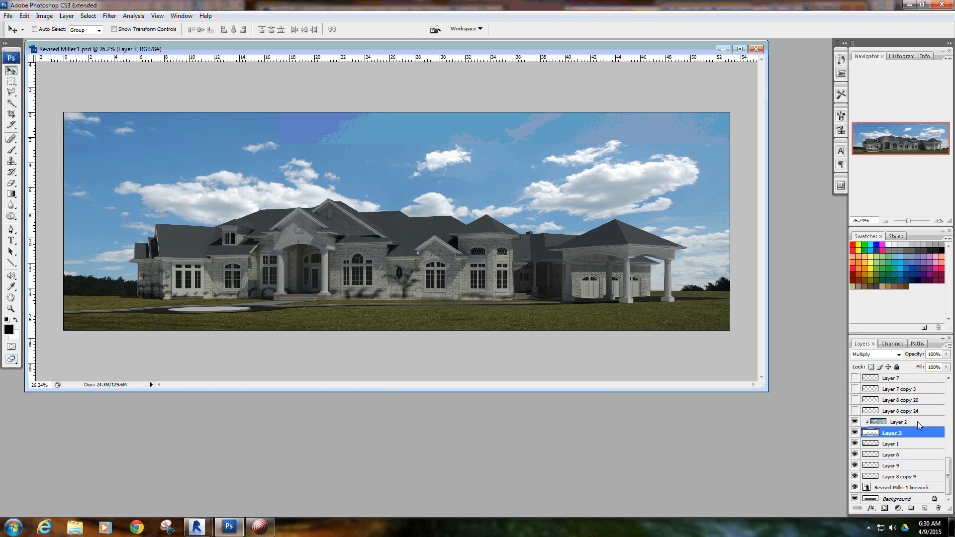
- Release Layer 2's clipping to Layer 3 and clip it again to compare the sky with and without the mask
left_click(885, 422)
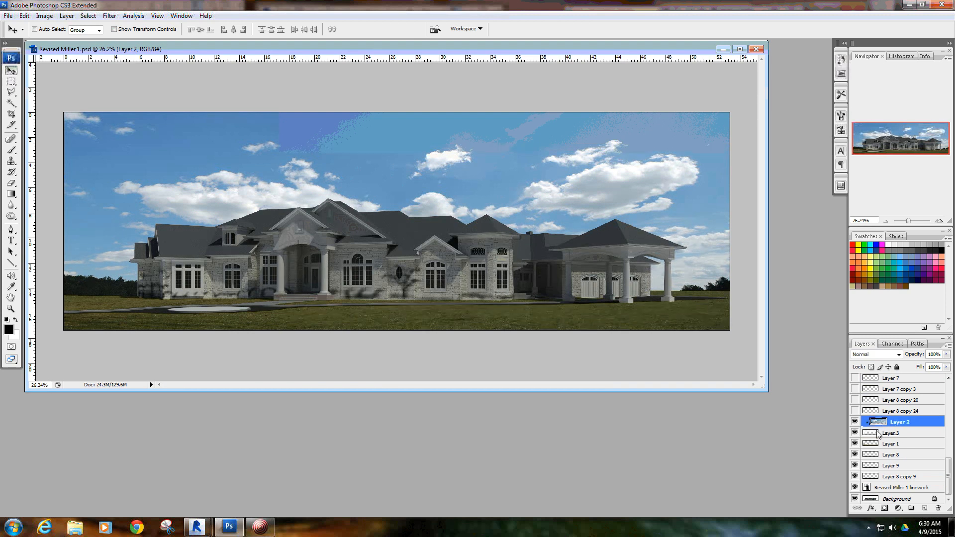
left_click(876, 433)
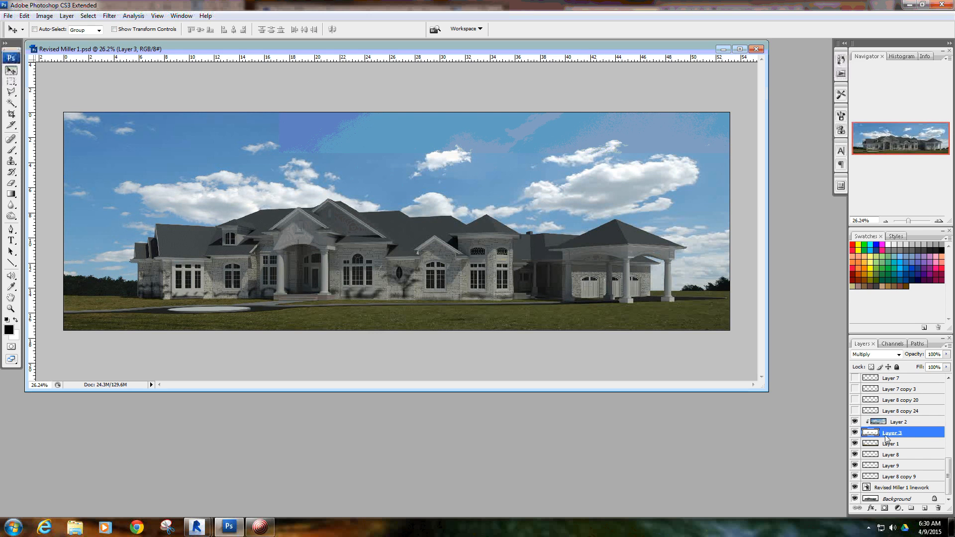
left_click(887, 427, "alt")
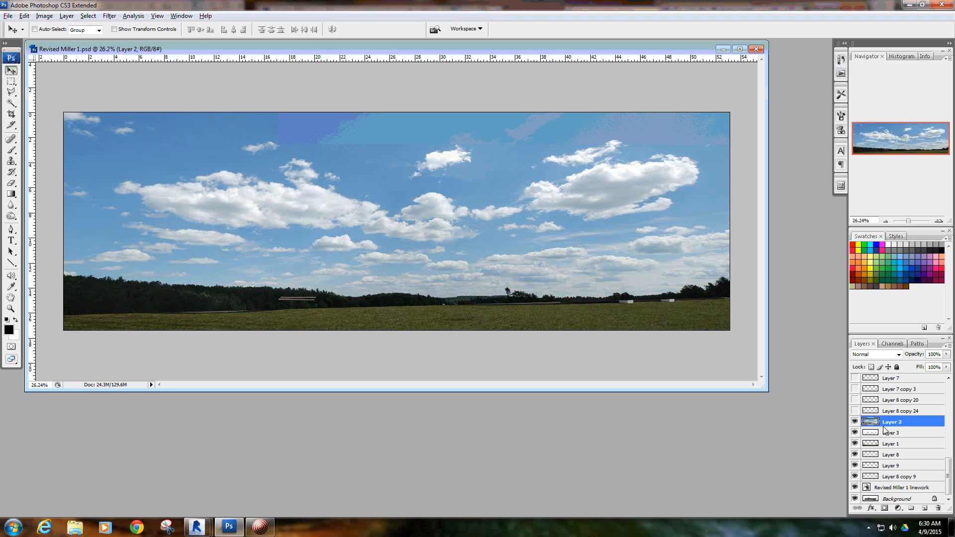
left_click(884, 427, "alt")
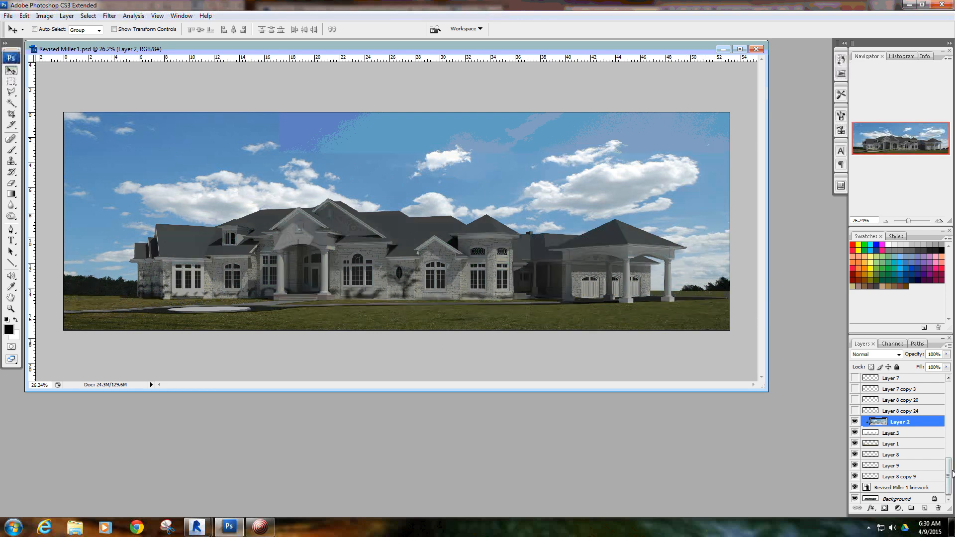
- Show the planting layers Layer 8 copy 24, Layer 8 copy 20, Layer 7 copy 3, Layer 7 and Layer 6 copy 2
scroll(895, 447, "up", 3)
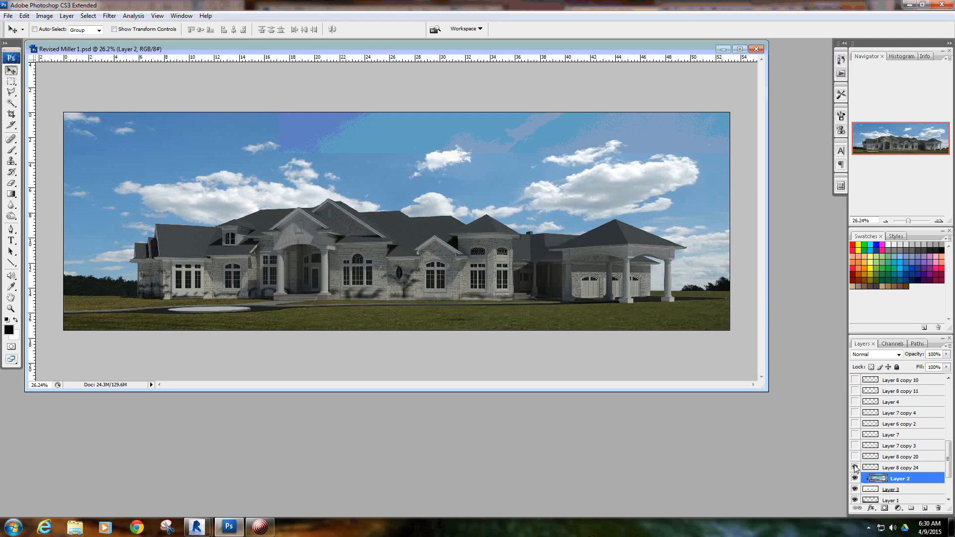
left_click_drag(855, 467, 858, 436)
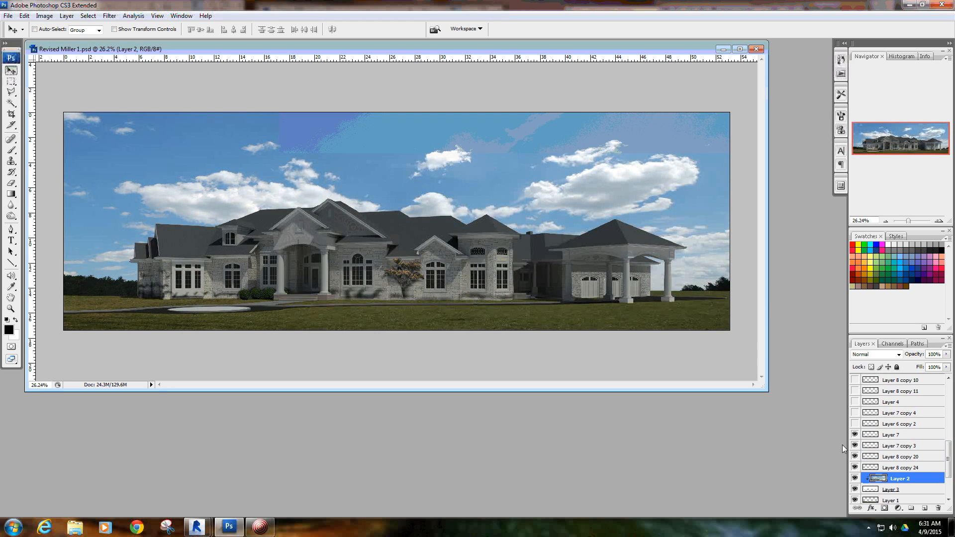
left_click(855, 424)
- Hide the flowering tree on Layer 7 to inspect the shadow on the wall behind it, and show it again
left_click(855, 435)
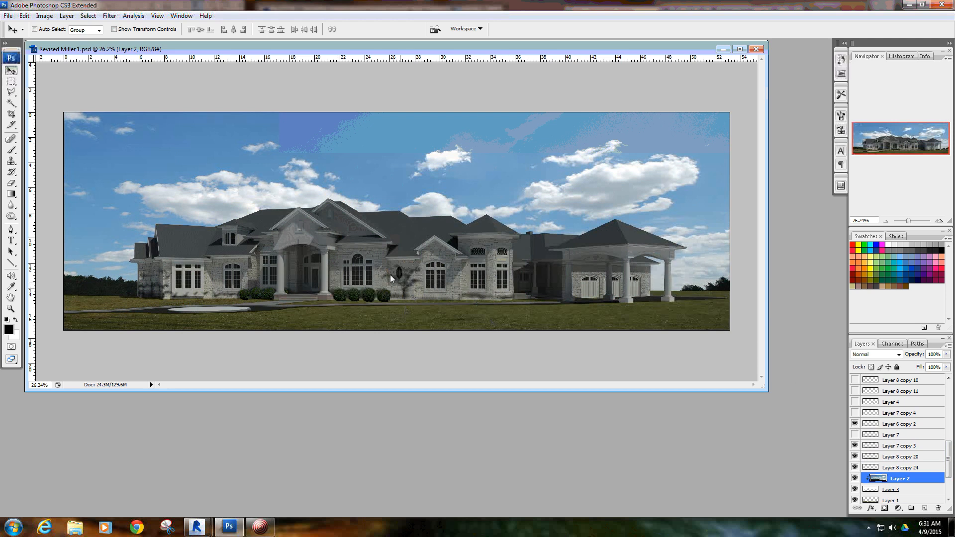
scroll(407, 285, "up", 4)
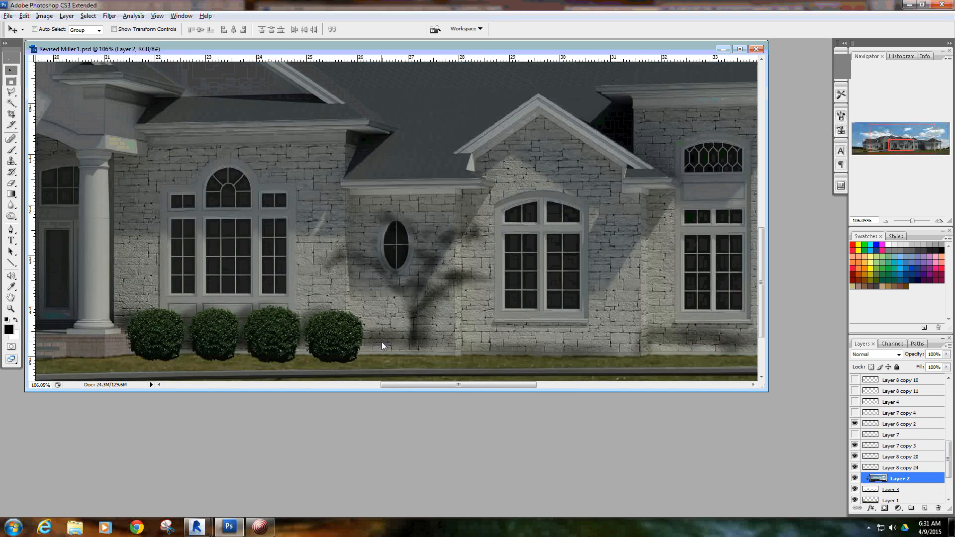
left_click(855, 435)
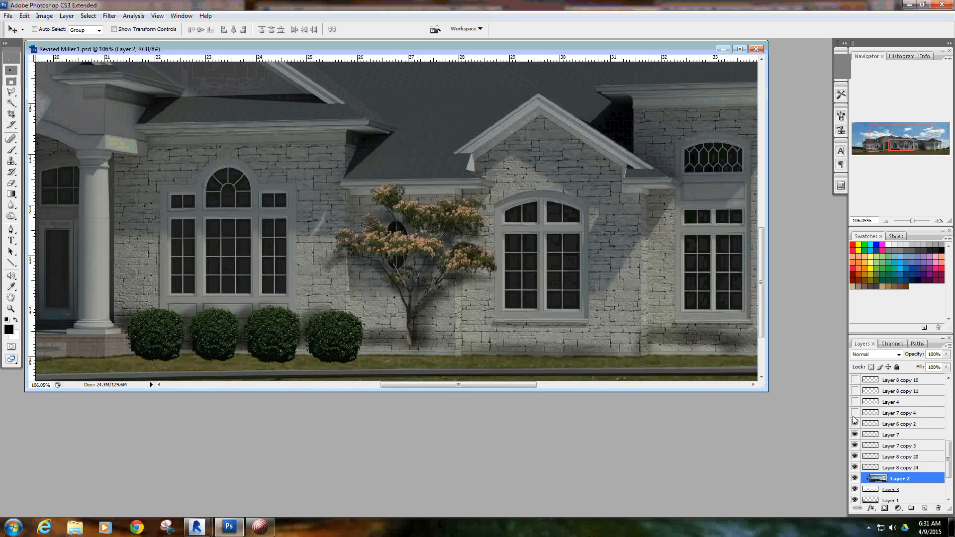
- Show the remaining shrub and flower bed layers from Layer 7 copy 4 up through Layer 8 copy 16
left_click(855, 413)
left_click_drag(855, 402, 855, 380)
scroll(855, 383, "up", 2)
left_click(855, 424)
left_click_drag(857, 424, 856, 393)
scroll(344, 312, "down", 5)
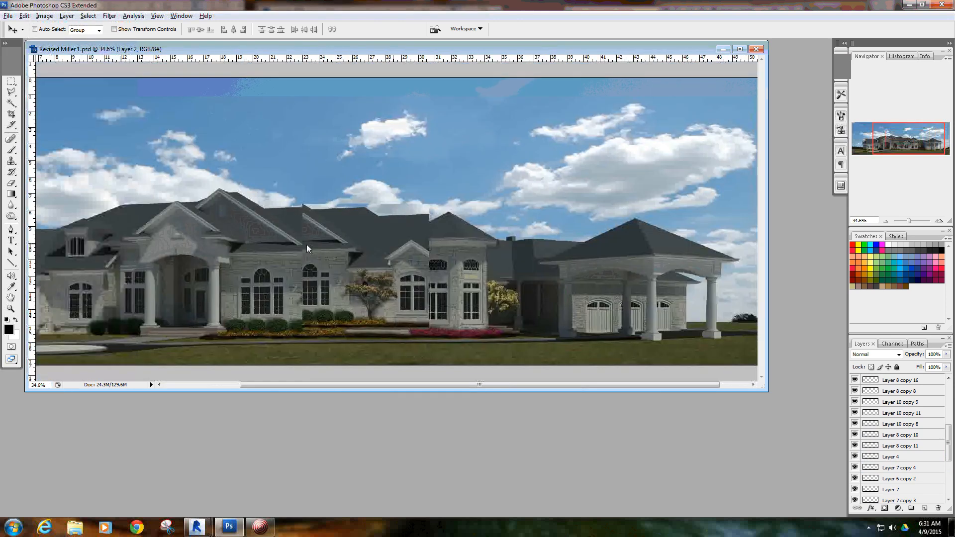
scroll(354, 338, "up", 5)
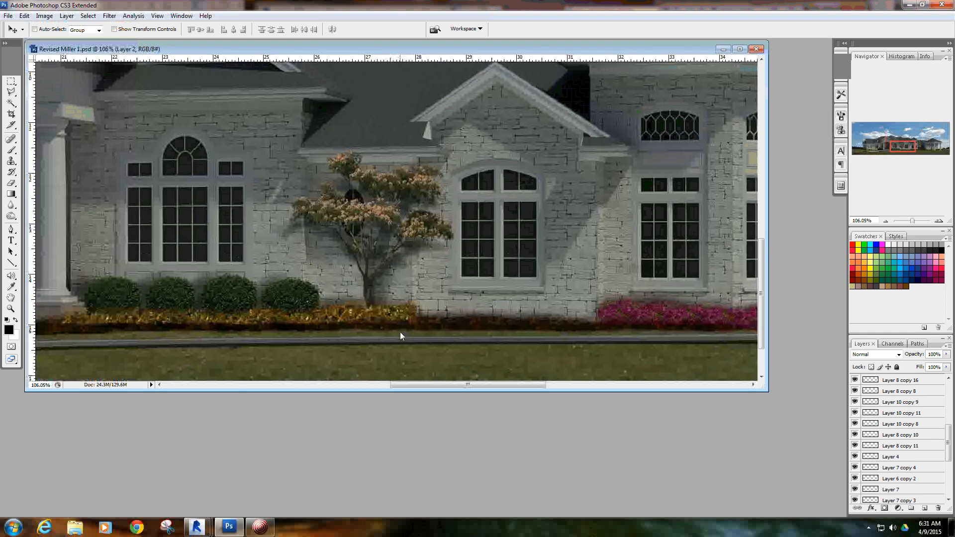
scroll(401, 336, "up", 1)
- On the Background layer, burn the brick around the end shrub and behind the tree with a 49 px brush and the Shadows range
scroll(913, 500, "down", 4)
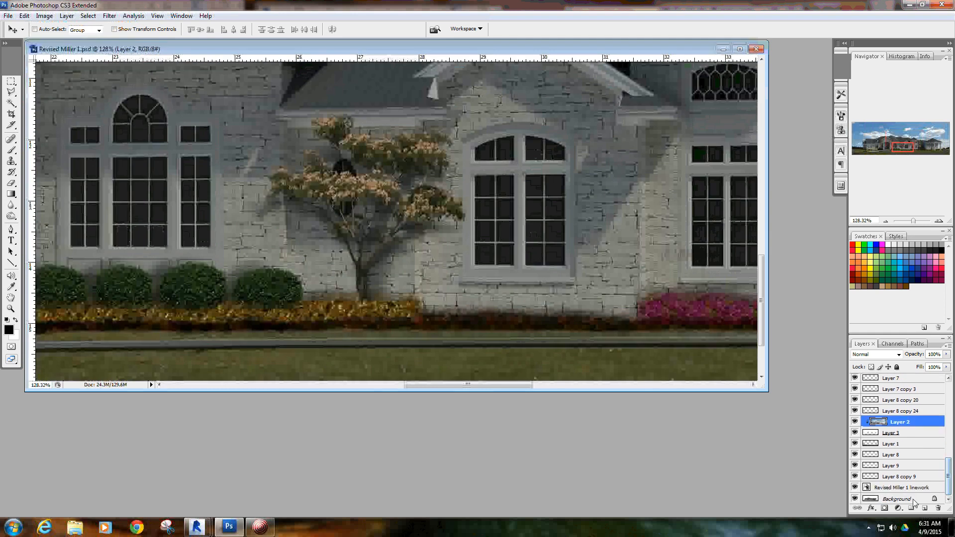
left_click(914, 500)
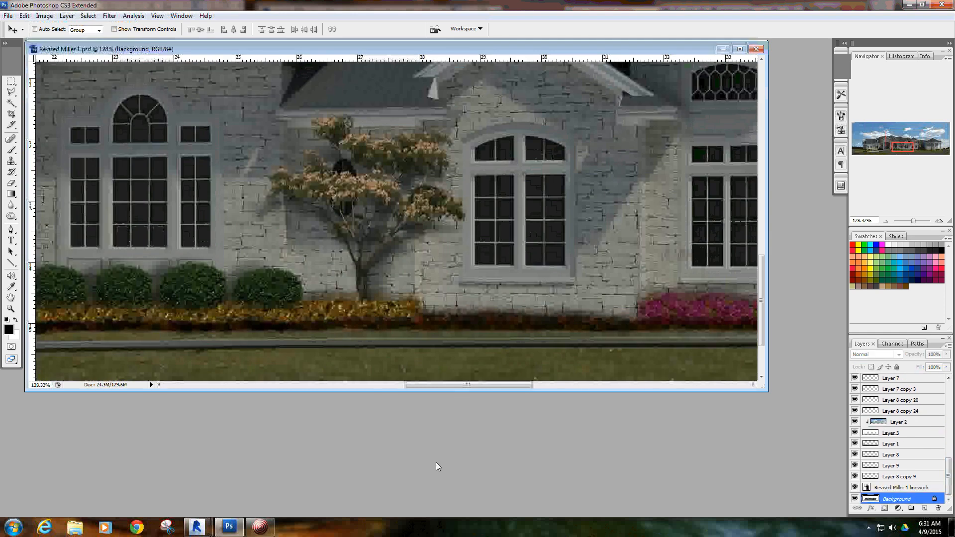
left_click(11, 216)
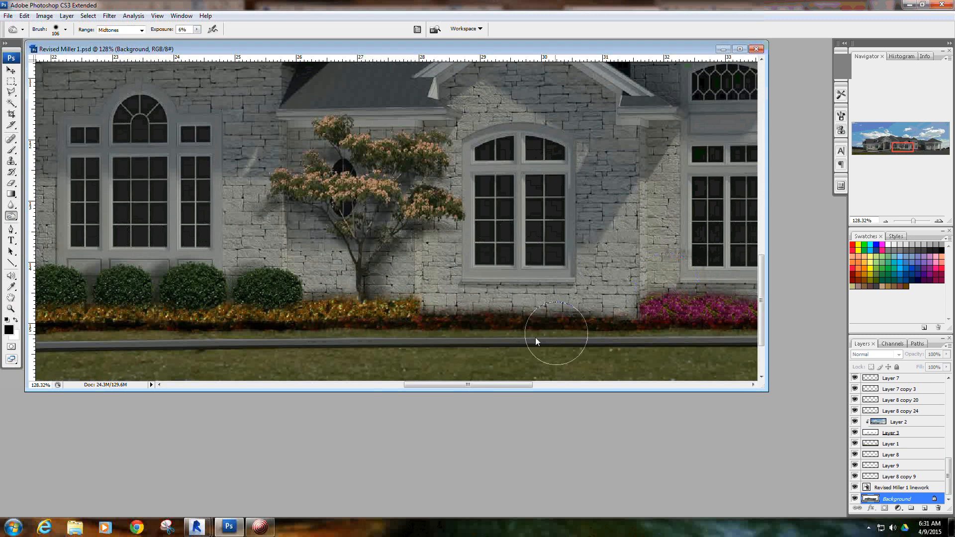
left_click(65, 30)
left_click_drag(49, 59, 36, 57)
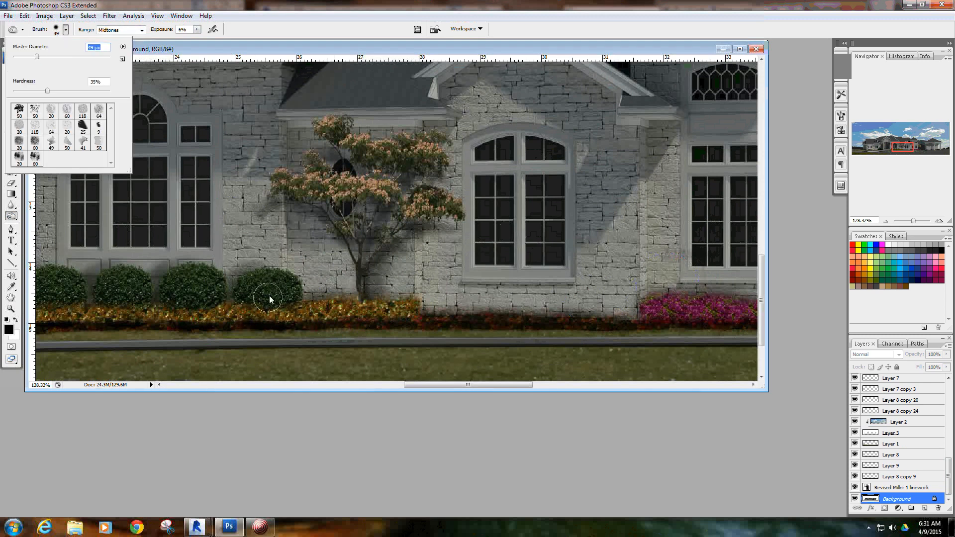
left_click(275, 273)
key("alt+shift+s")
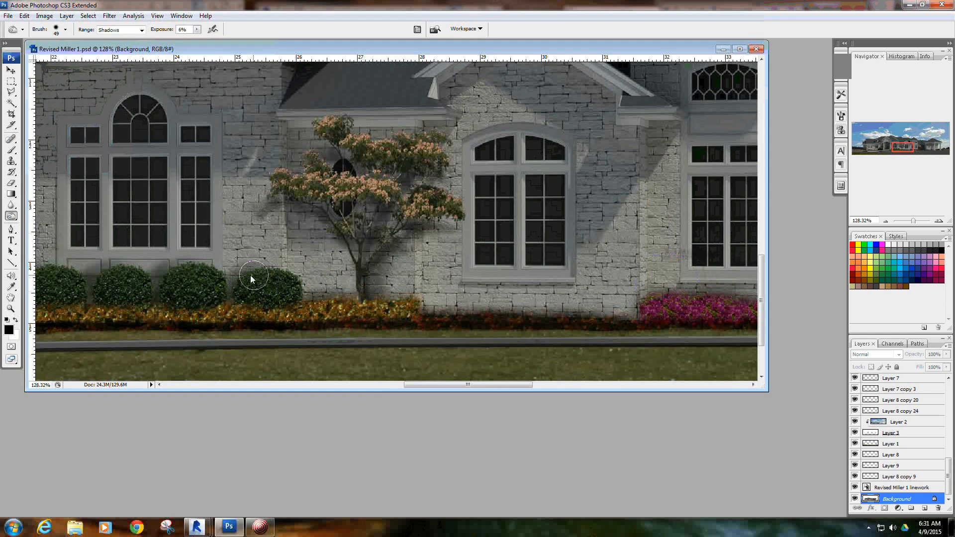
mouse_move(237, 272)
left_mouse_down()
mouse_move(268, 272)
mouse_move(133, 278)
mouse_move(323, 271)
mouse_move(292, 288)
left_mouse_up()
mouse_move(315, 248)
left_mouse_down()
mouse_move(304, 230)
mouse_move(347, 317)
mouse_move(309, 200)
left_mouse_up()
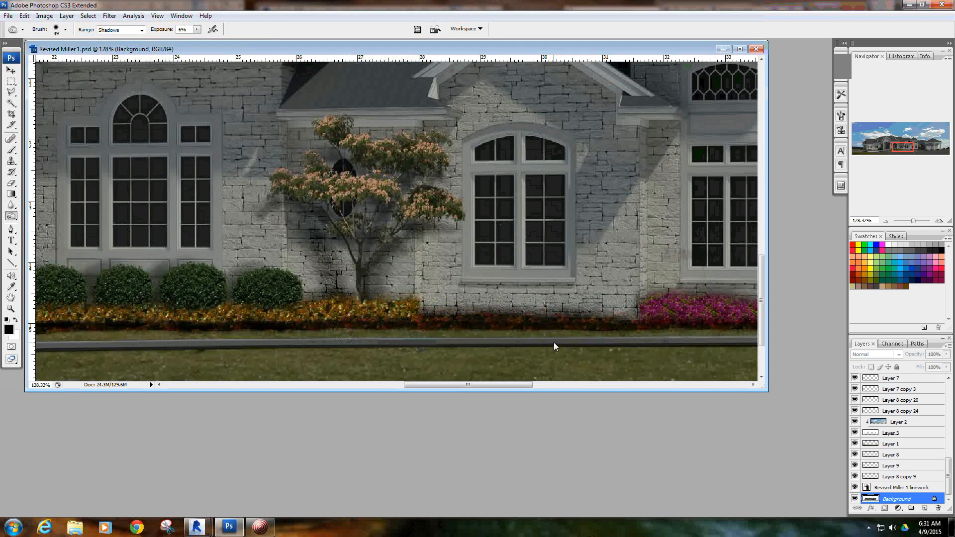
- Undo the burn strokes on the Background brick behind the tree, back to the clipped sky on Layer 2
key("ctrl+z")
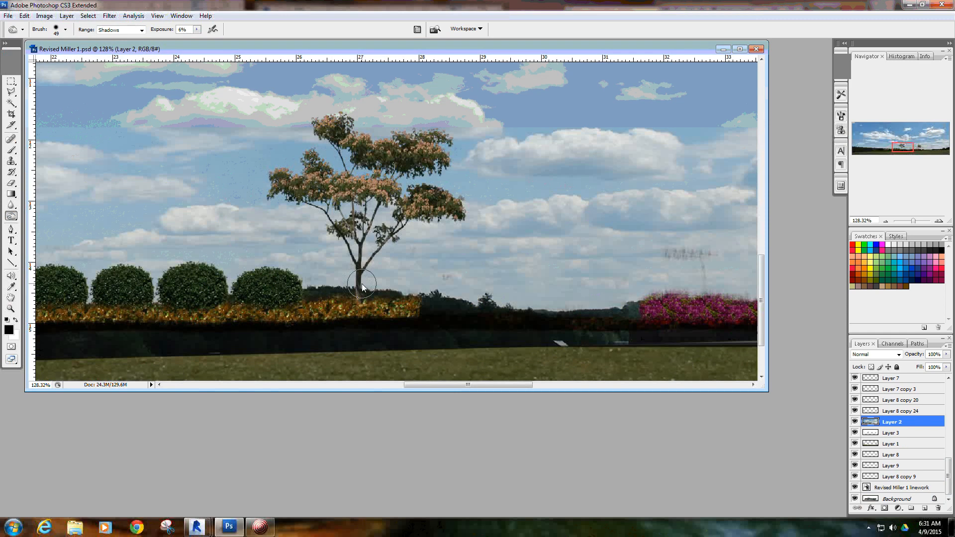
key("ctrl+z")
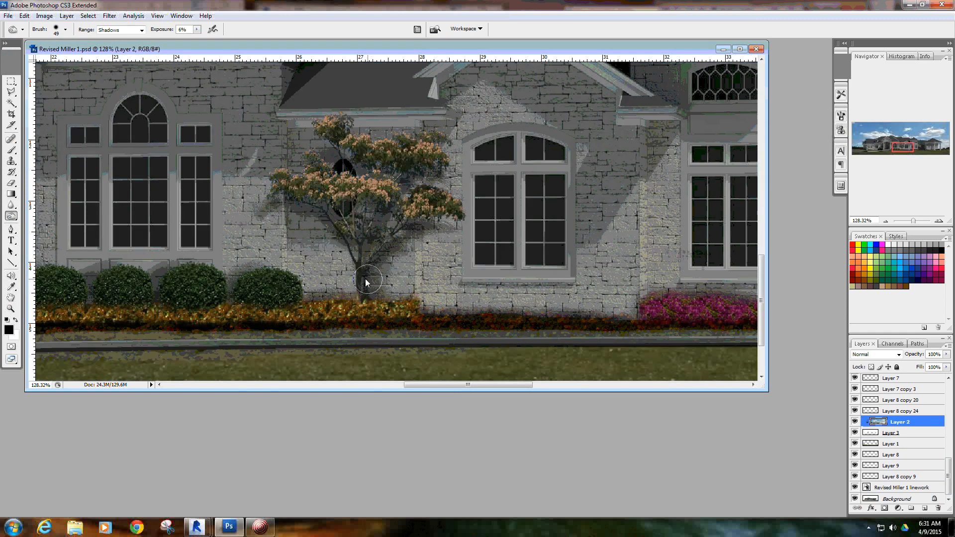
- Move the flowering tree on Layer 7 in front of the arched window beside it and duplicate its layer
left_click(9, 72)
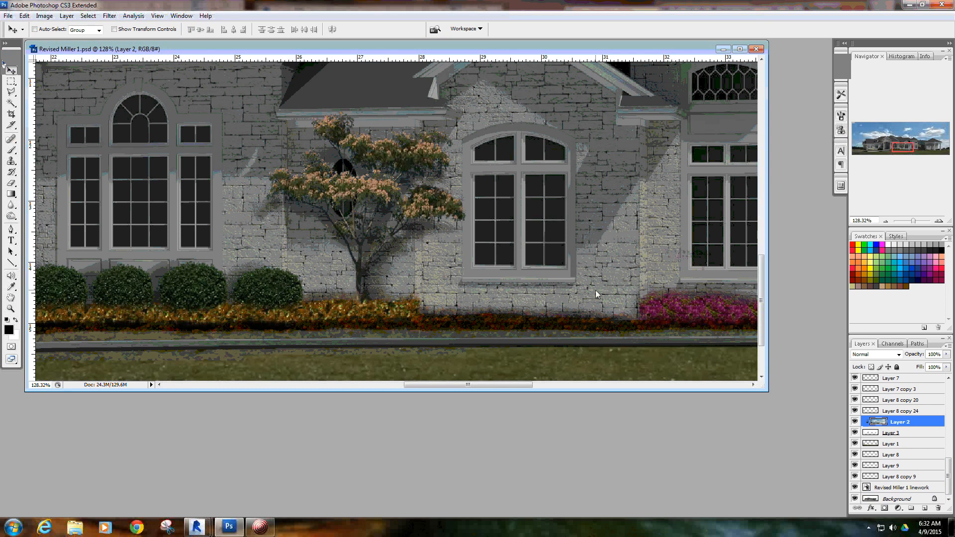
left_click(374, 187, "ctrl")
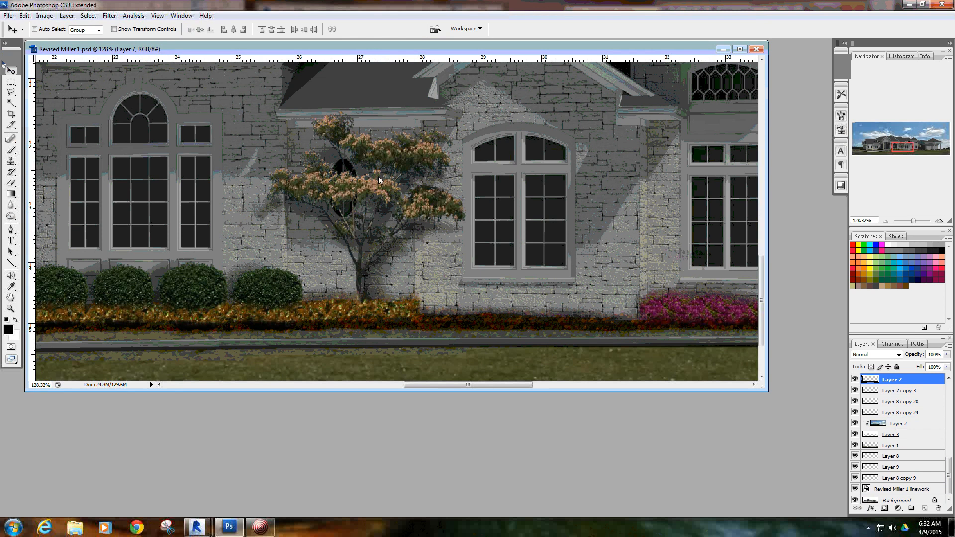
left_click_drag(380, 193, 591, 202)
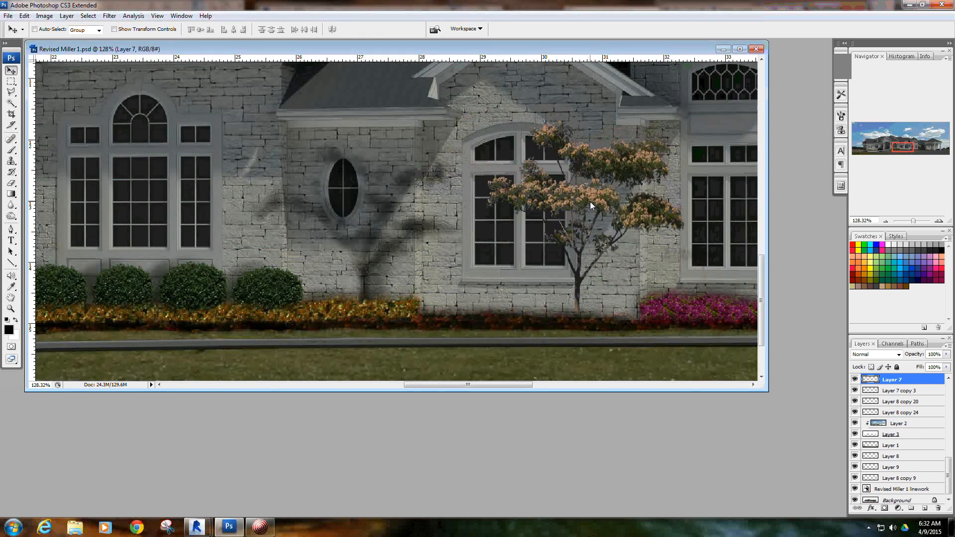
key("ctrl+j")
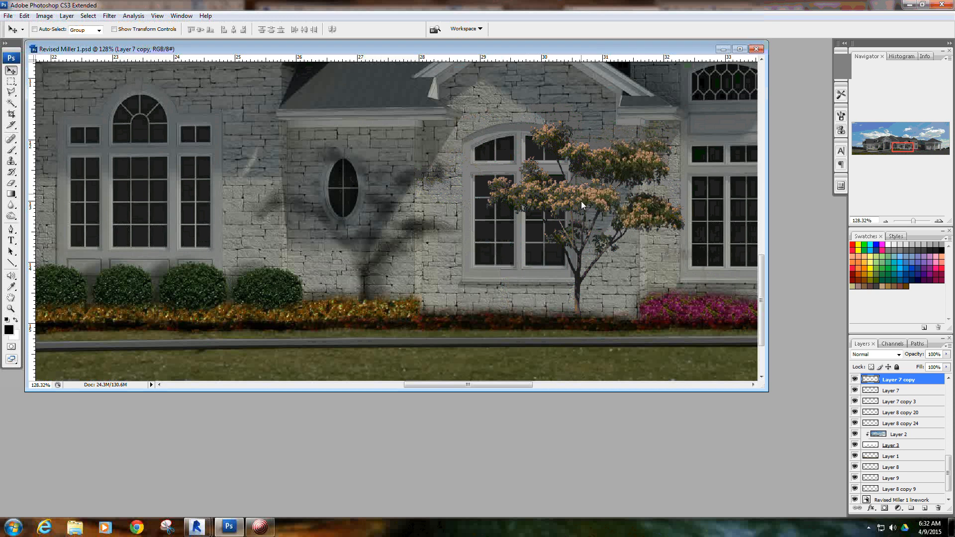
- Lower the duplicated tree's lightness in Hue/Saturation to a black silhouette and place Layer 7 copy below Layer 7
left_click(45, 16)
mouse_move(90, 40)
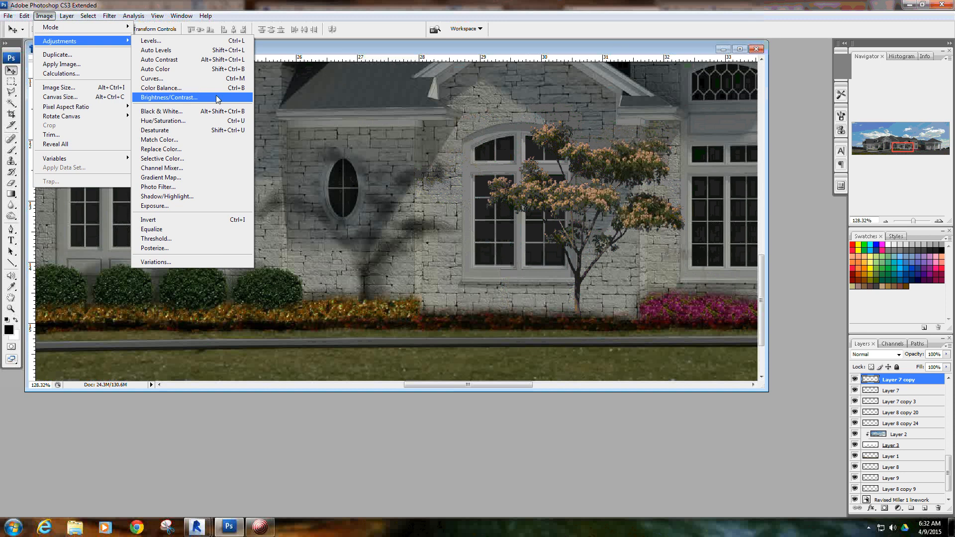
left_click(195, 120)
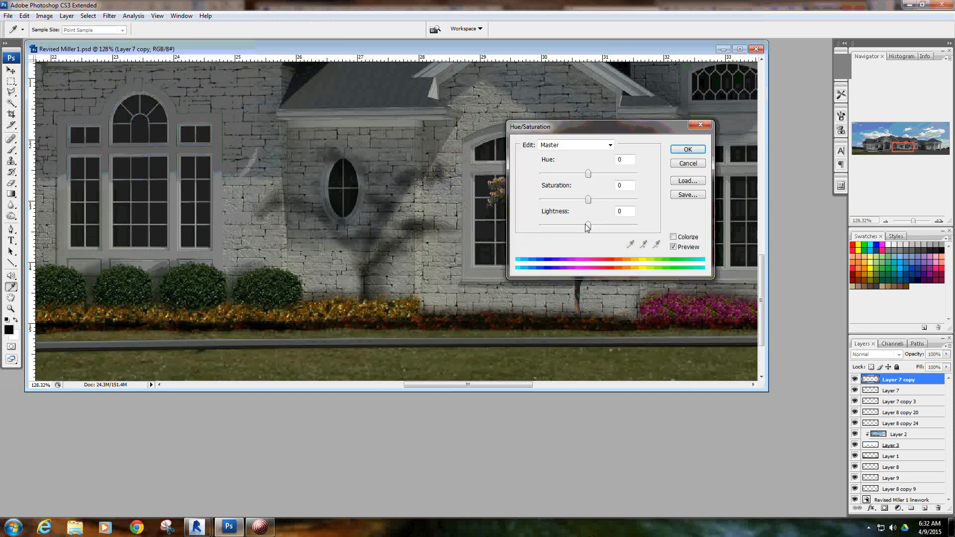
left_click_drag(587, 227, 500, 222)
left_click(688, 149)
key("v")
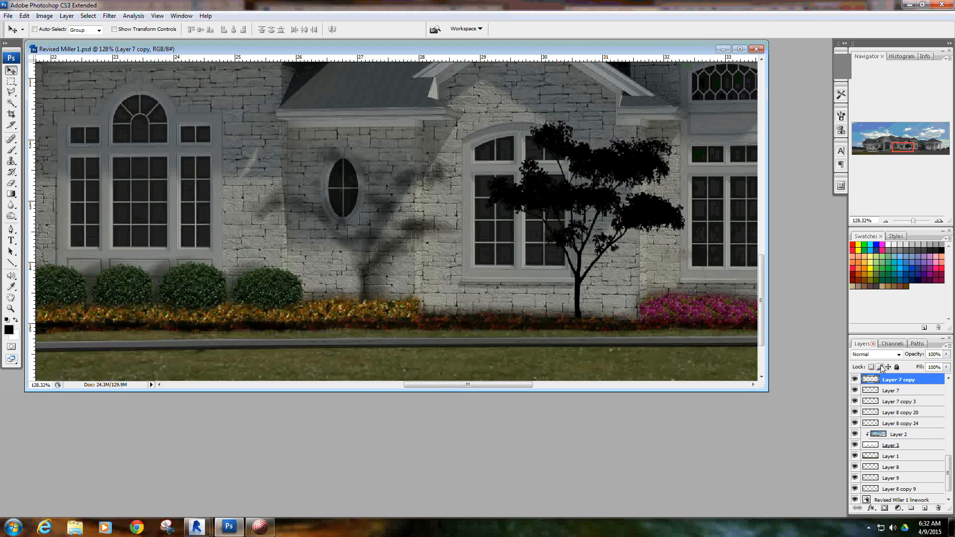
left_click_drag(897, 380, 896, 397)
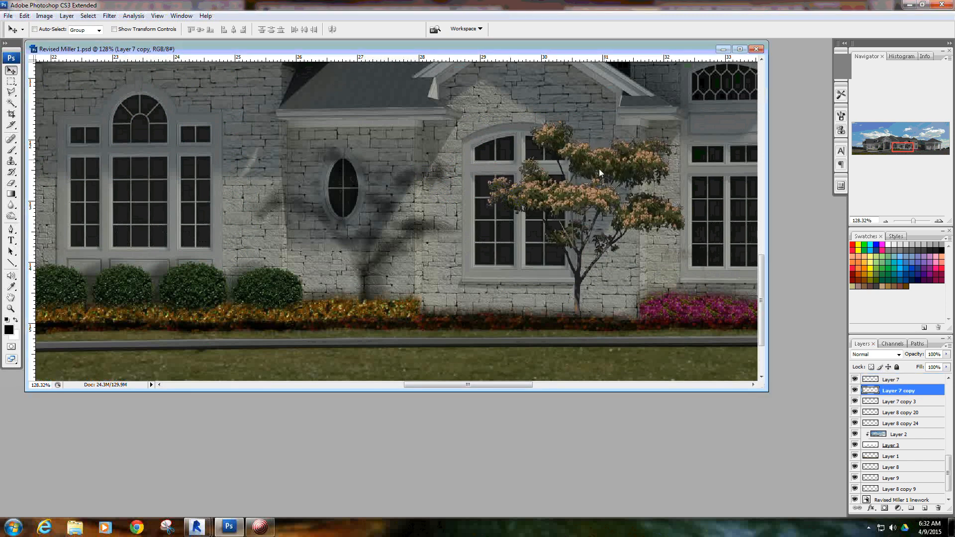
- Offset the black silhouette to the left of the tree and scale it to 86% width and about 89% height
left_click_drag(580, 231, 560, 237)
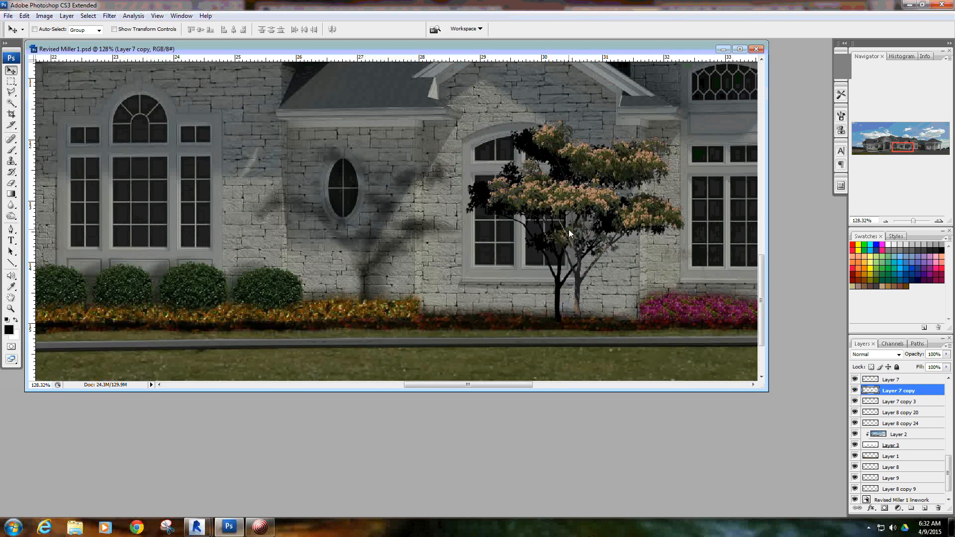
key("ctrl+t")
left_click_drag(666, 206, 639, 205)
right_click(589, 204)
left_click(612, 245)
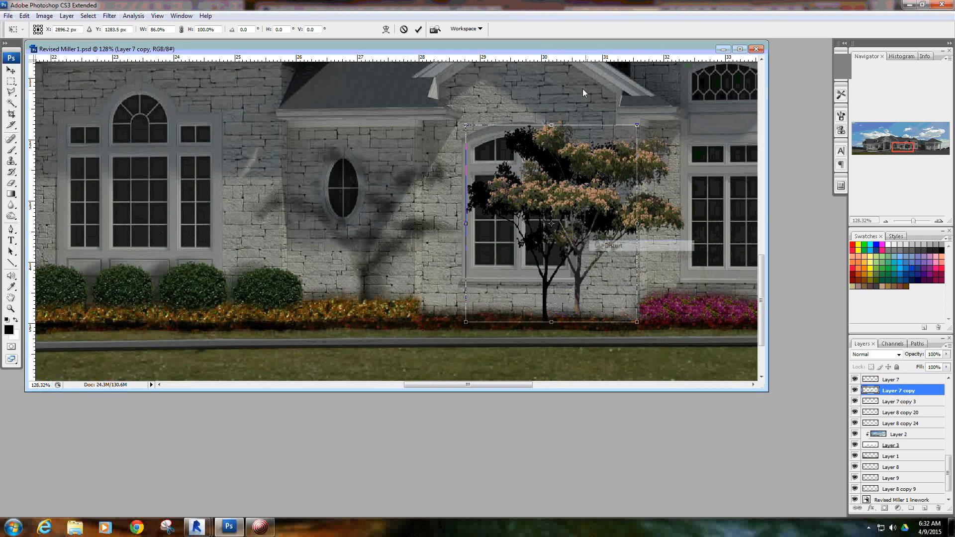
left_click_drag(551, 125, 553, 155)
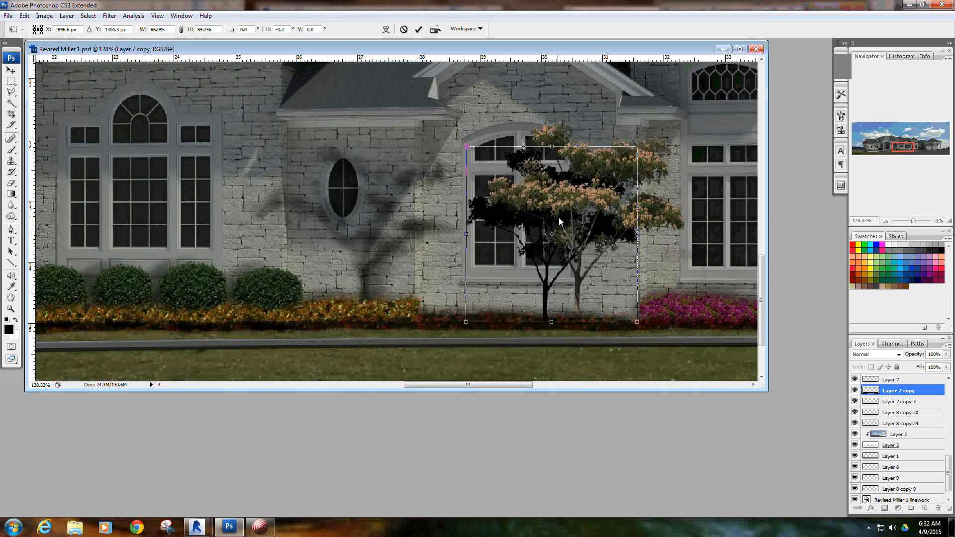
key("Return")
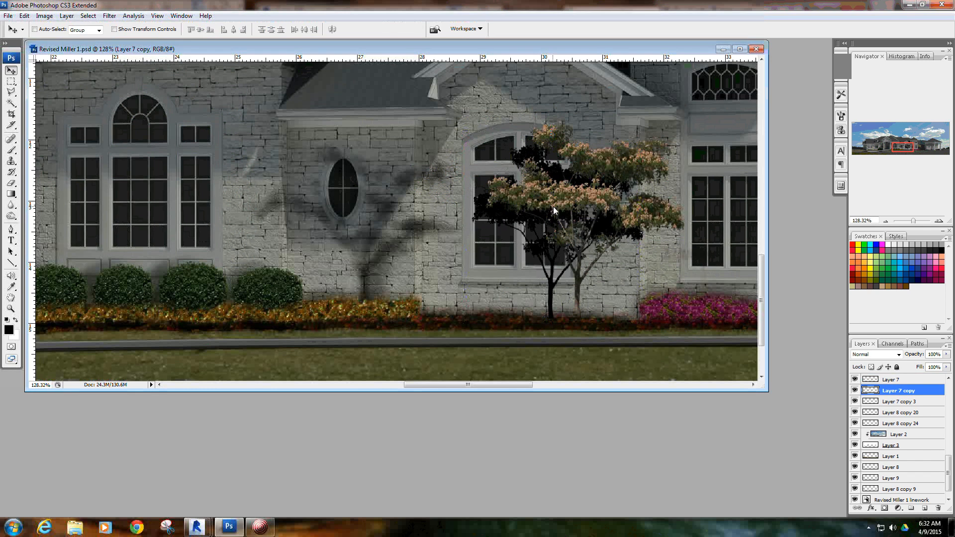
left_click_drag(553, 204, 550, 203)
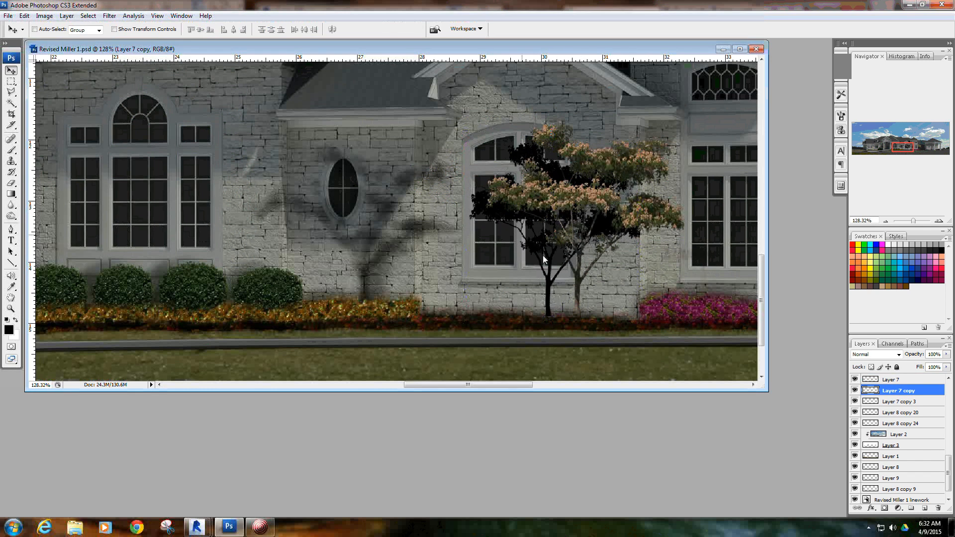
- Soften the silhouette with a 2.7-pixel Gaussian Blur and lower its layer opacity to 54%
left_click(109, 15)
mouse_move(206, 117)
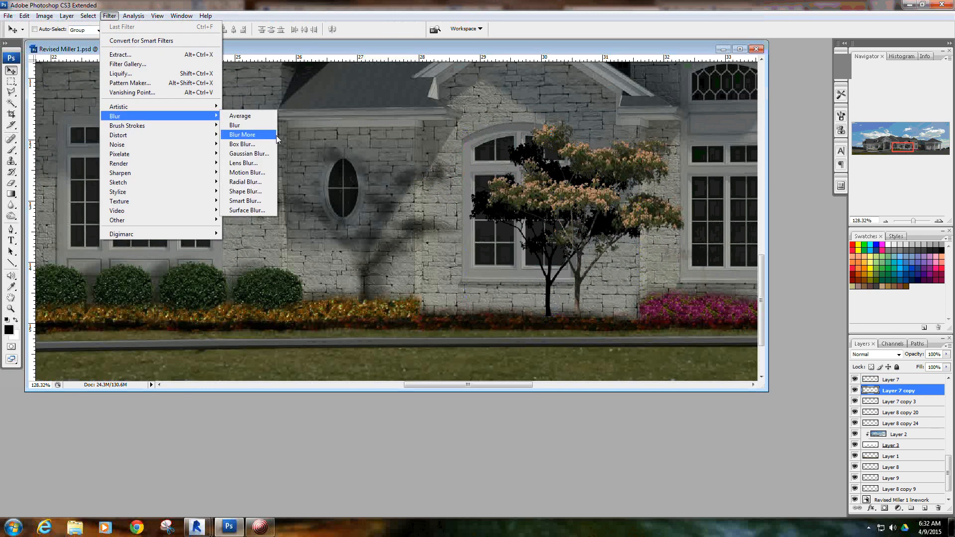
left_click(267, 153)
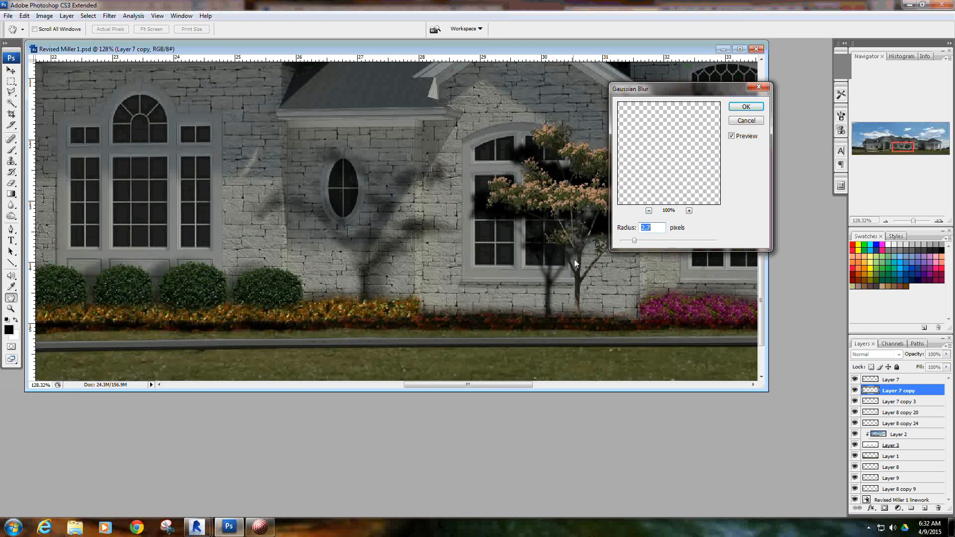
left_click(746, 106)
left_click(946, 355)
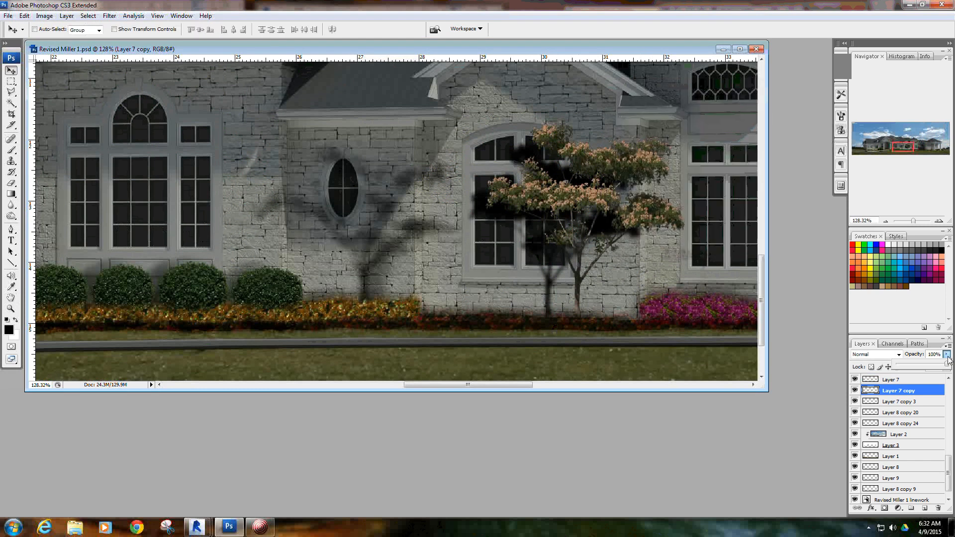
left_click_drag(925, 367, 929, 370)
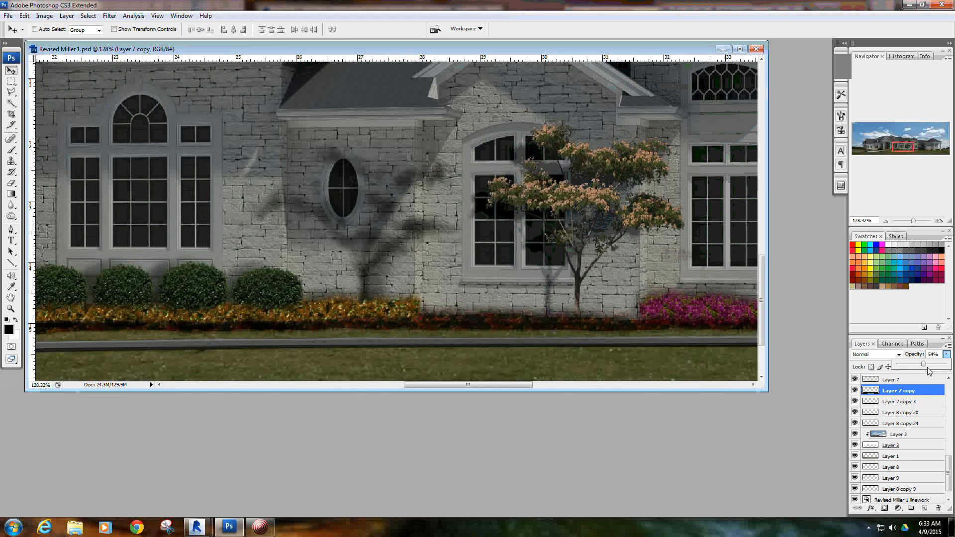
left_click(575, 211)
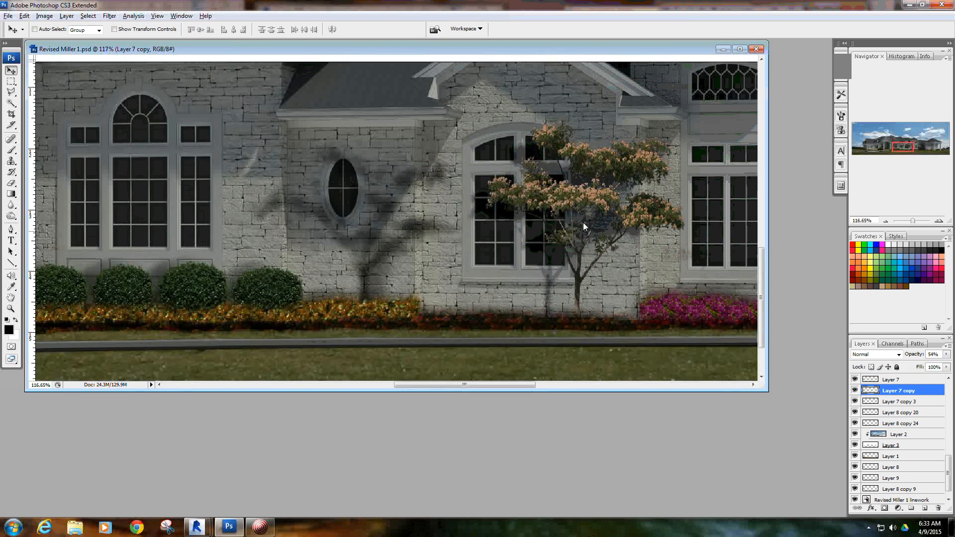
- Examine the tree and its cast shadow in the whole rendering and close up against the front facade
scroll(583, 222, "down", 3)
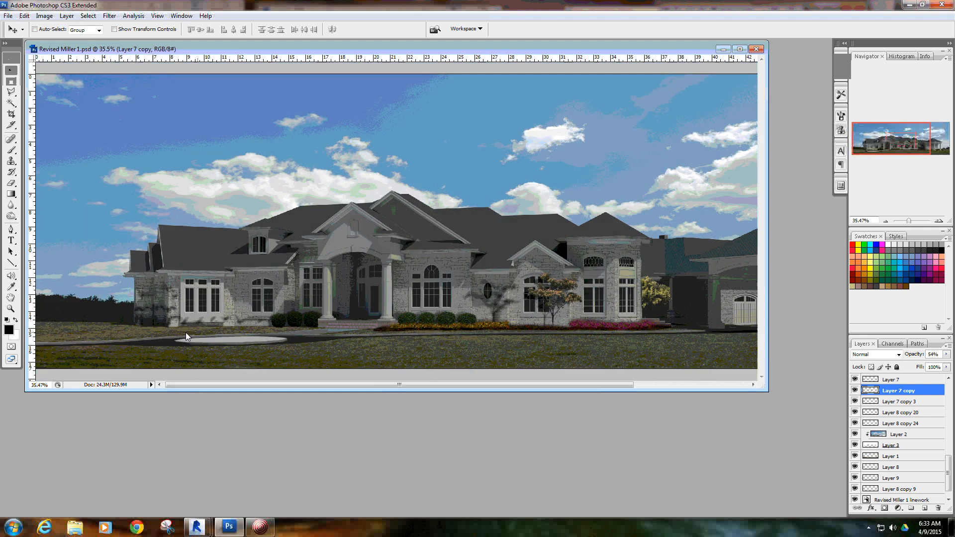
scroll(153, 318, "up", 1)
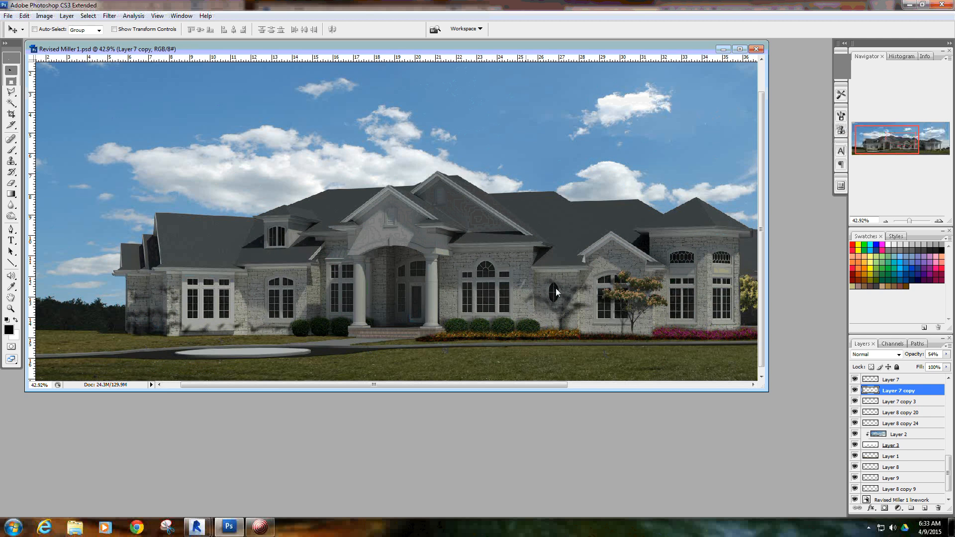
scroll(353, 173, "down", 6)
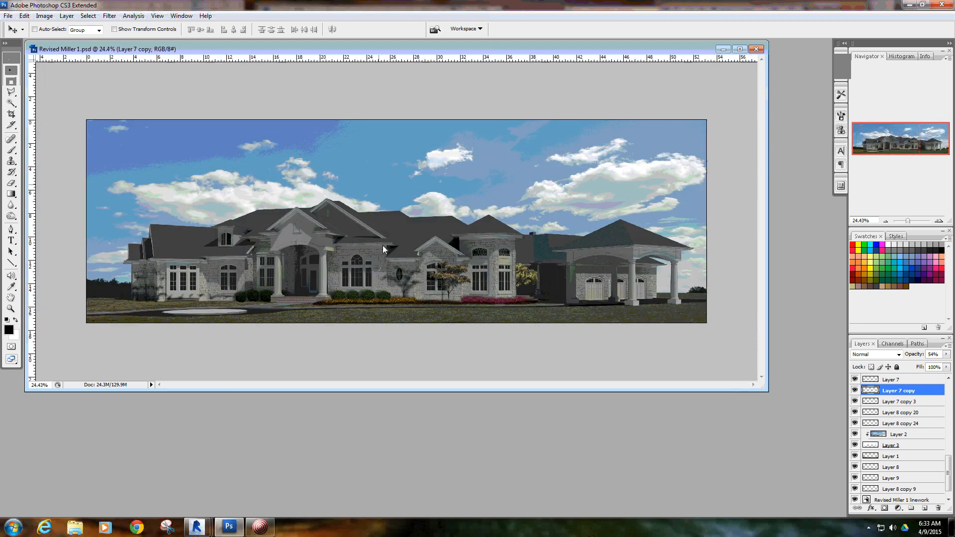
scroll(432, 279, "up", 4)
scroll(434, 283, "up", 9)
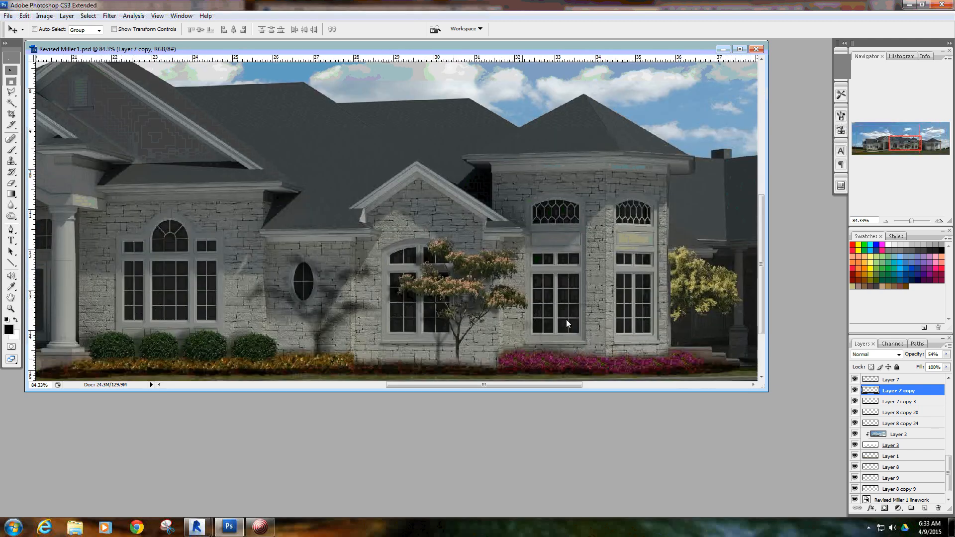
scroll(444, 224, "down", 4)
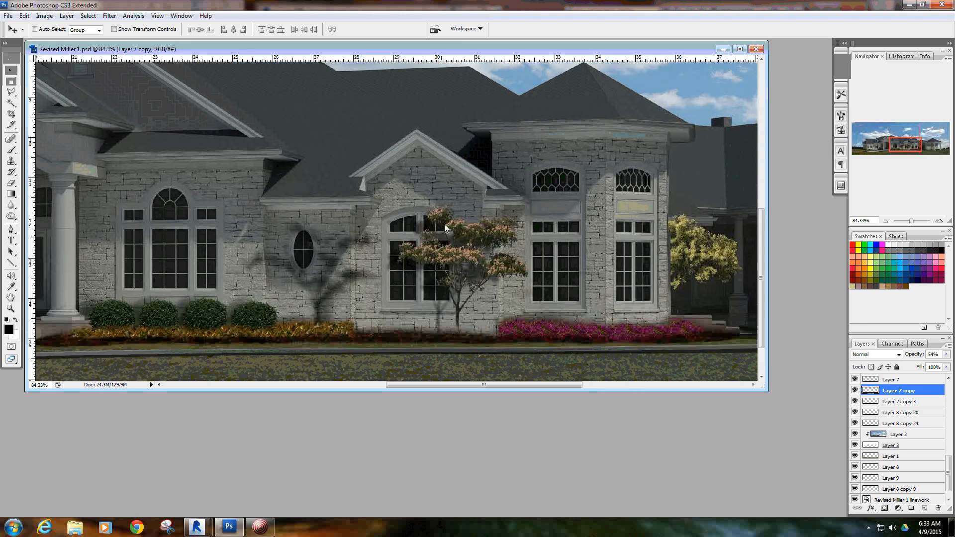
scroll(467, 237, "down", 1)
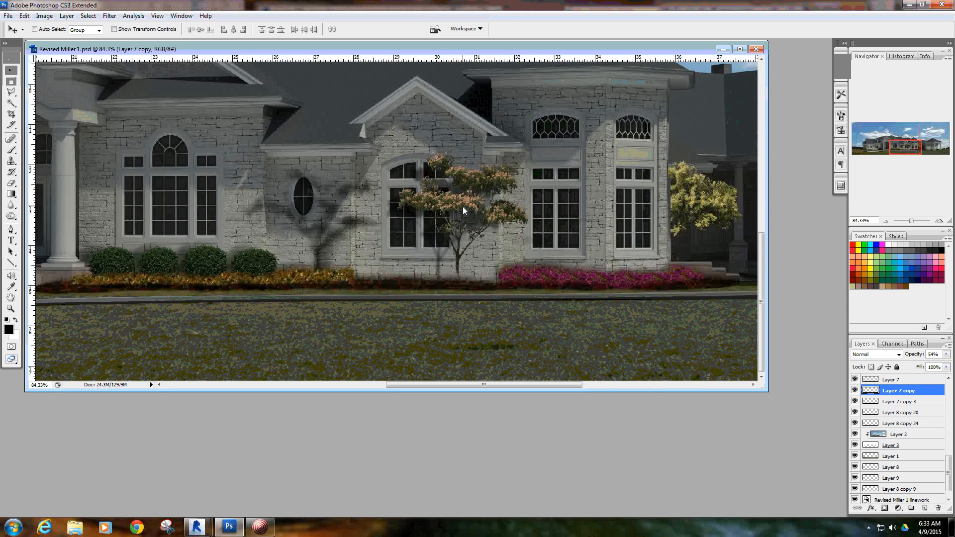
- Move Layer 7 and Layer 7 copy together onto the wall with the oval window, and undo the move
left_click(913, 380, "shift")
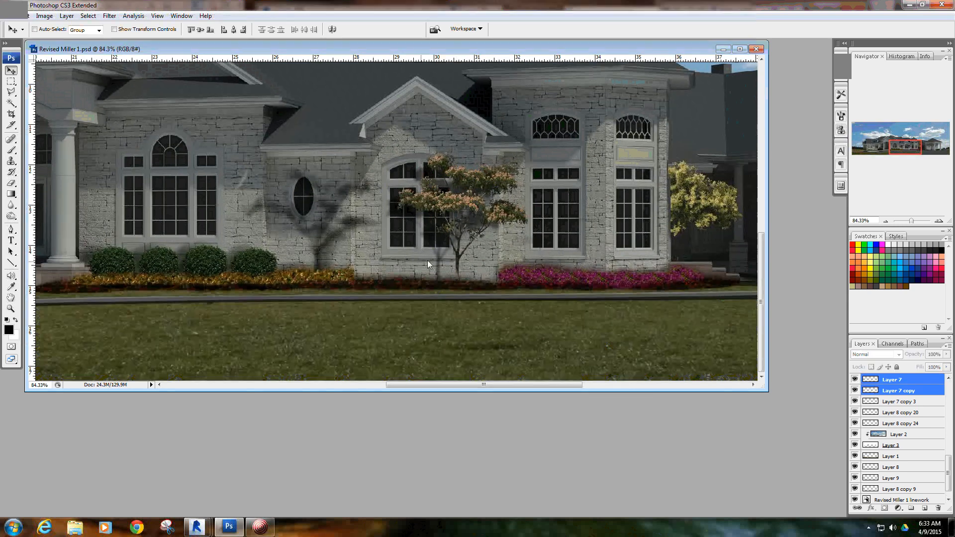
left_click_drag(428, 260, 320, 220)
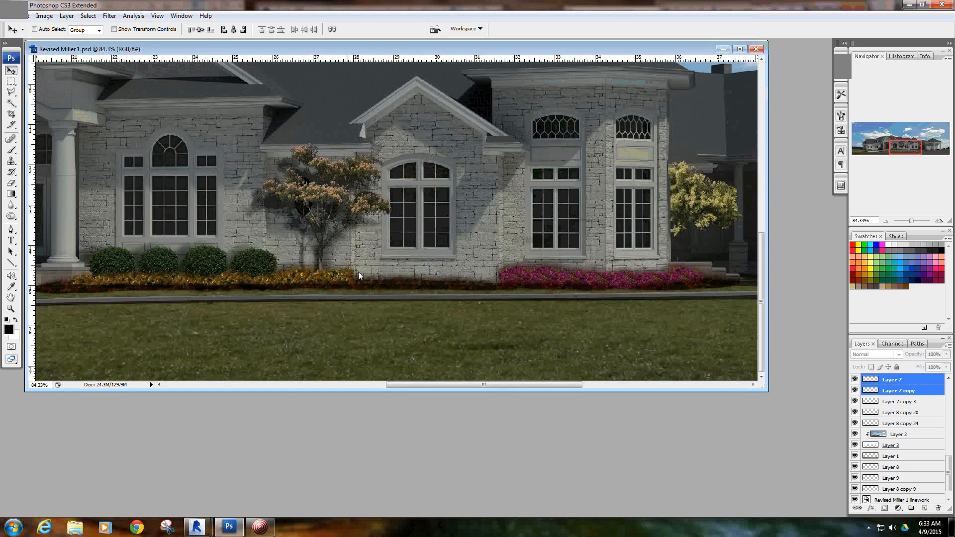
key("ctrl+z")
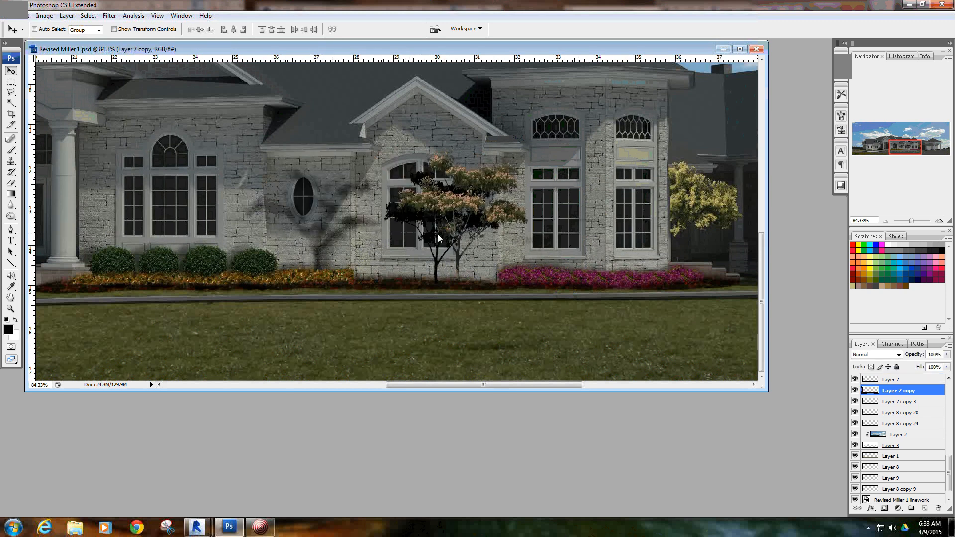
- Undo the shadow silhouette's edits, its duplicate layer and the tree's relocation, back to the selected Layer 2
key("ctrl+alt+z")
key("ctrl+alt+z")
key("ctrl+alt+z")
key("ctrl+alt+z")
key("ctrl+alt+z")
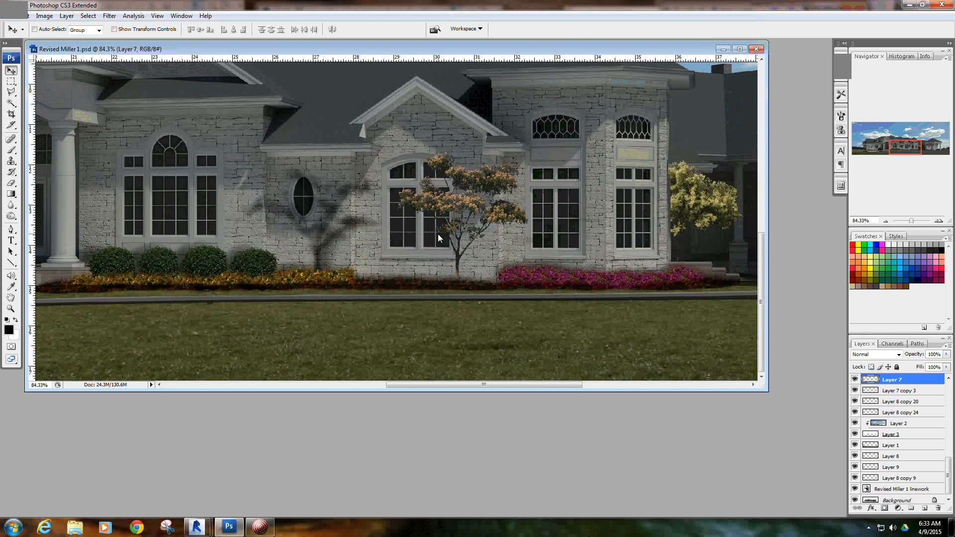
scroll(257, 211, "down", 5)
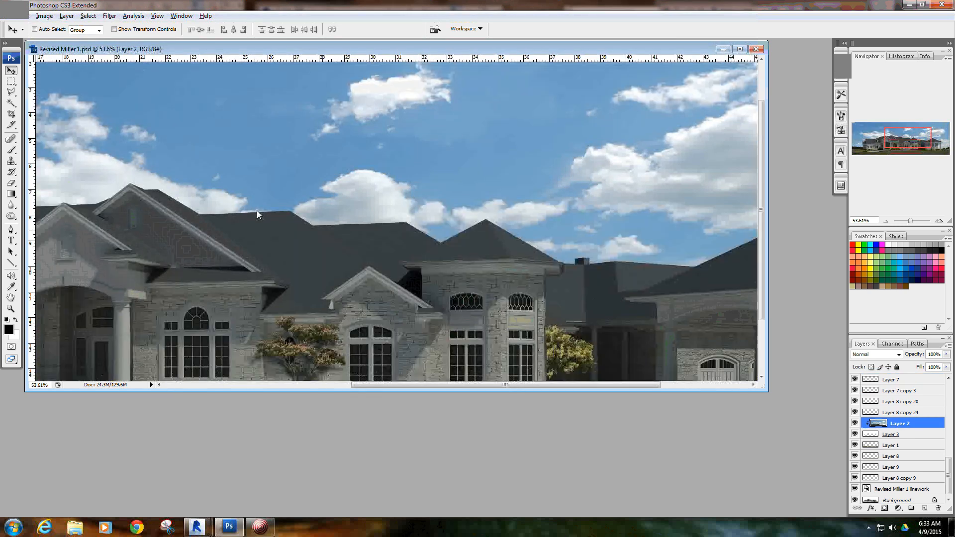
- Show the planting layers Layer 8 copy 18, Layer 8 copy 19, Layer 8 copy 7 and Layer 5
scroll(257, 211, "down", 2)
left_click_drag(950, 465, 950, 392)
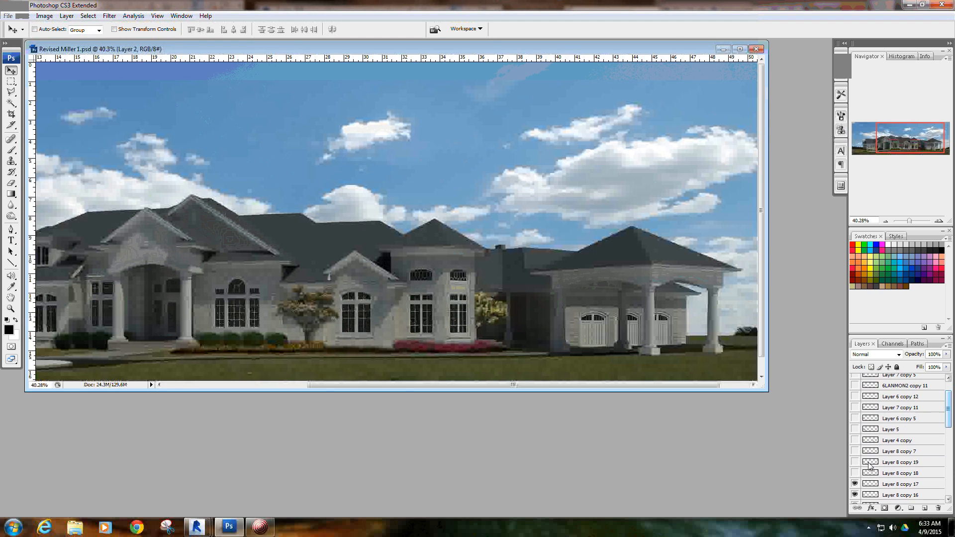
left_click(854, 473)
left_click(855, 462)
left_click(855, 451)
left_click(855, 430)
scroll(616, 276, "down", 2)
scroll(342, 251, "up", 2)
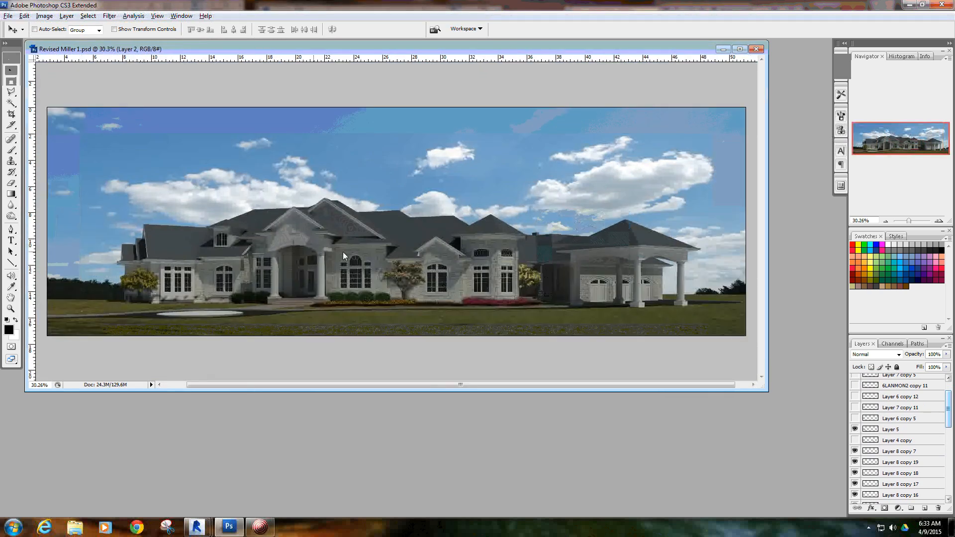
- Show the planting layers Layer 4 copy, Layer 6 copy 5, Layer 7 copy 11 and Layer 6 copy 12
left_click(854, 440)
left_click(854, 418)
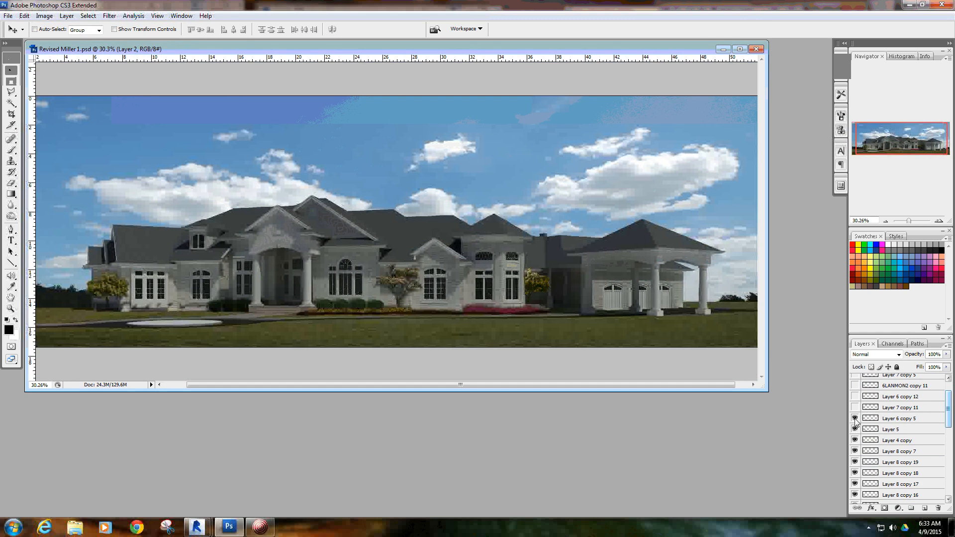
left_click(854, 408)
left_click(855, 397)
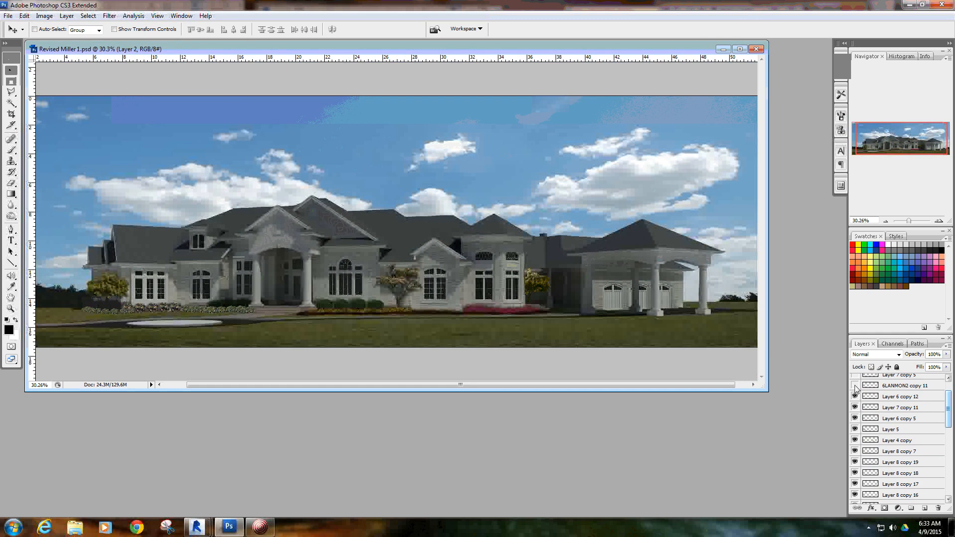
- Show the landscaping layers 6LANMON2 copy 11, Layer 7 copy 5, 6LANMON2 copy 8 and Layer 10
left_click(855, 386)
scroll(856, 389, "up", 2)
left_click(854, 401)
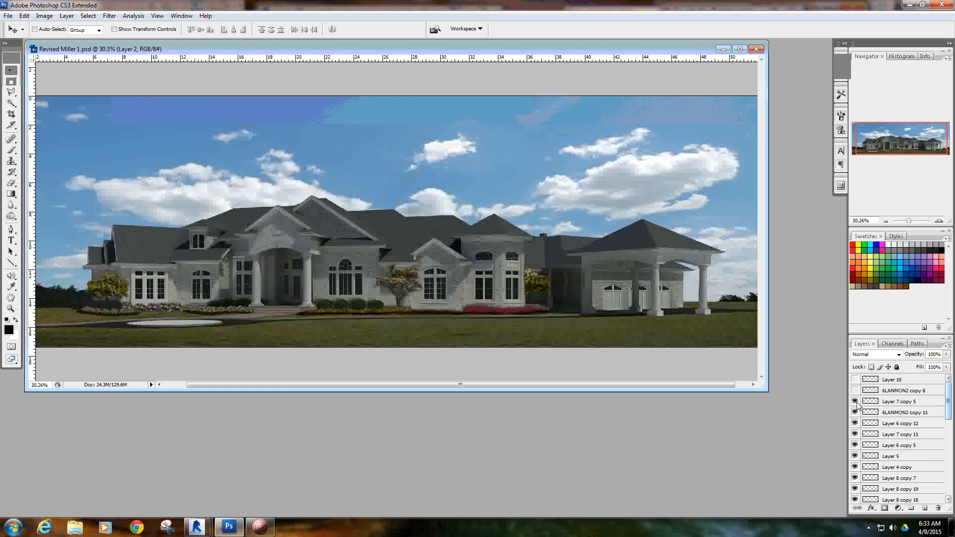
left_click(855, 391)
left_click(854, 380)
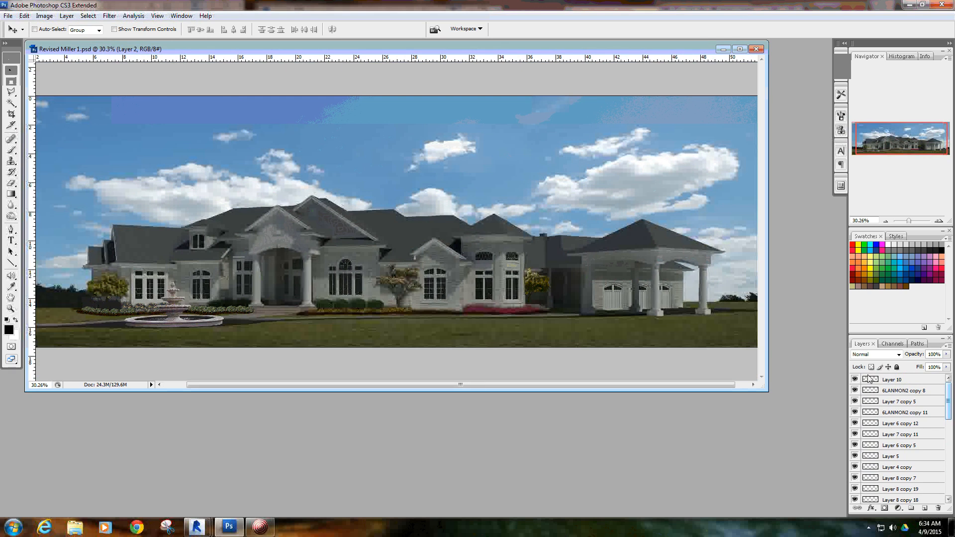
- Toggle the visibility of Layer 10 off and on twice to compare the rendering with and without it
left_click(856, 380)
left_click(855, 380)
left_click(855, 380)
left_click(855, 380)
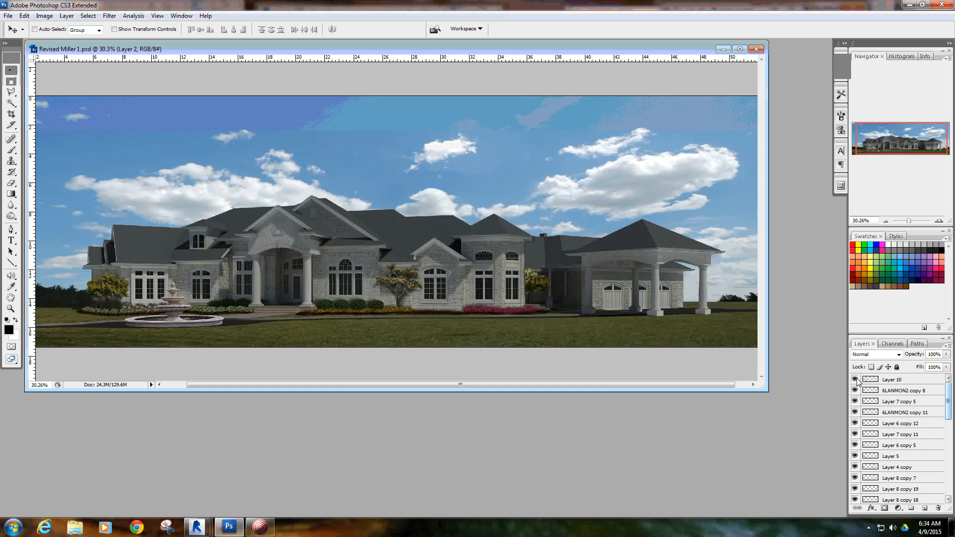
- Examine the fountain and the planting beds up close, and the complete house rendering as a whole
scroll(185, 319, "up", 4, "alt")
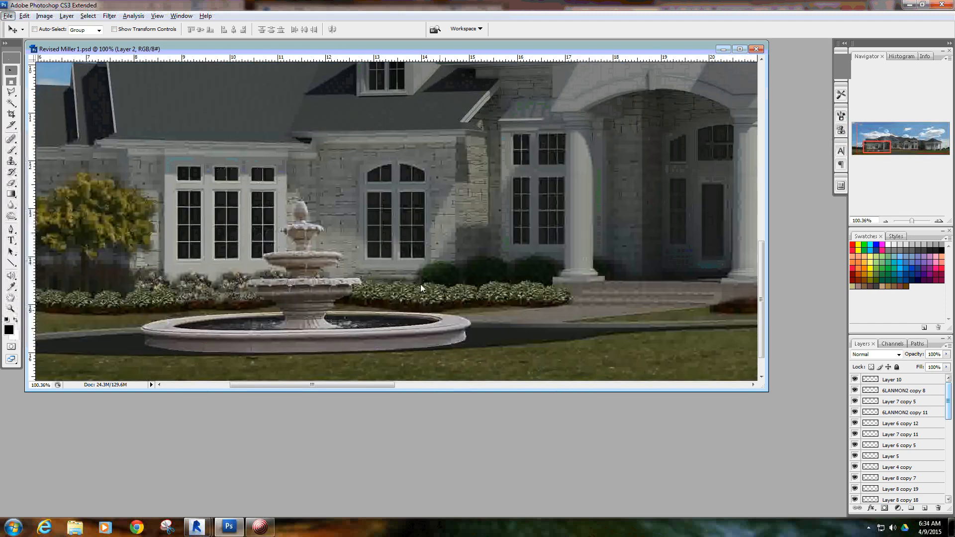
scroll(413, 270, "down", 1)
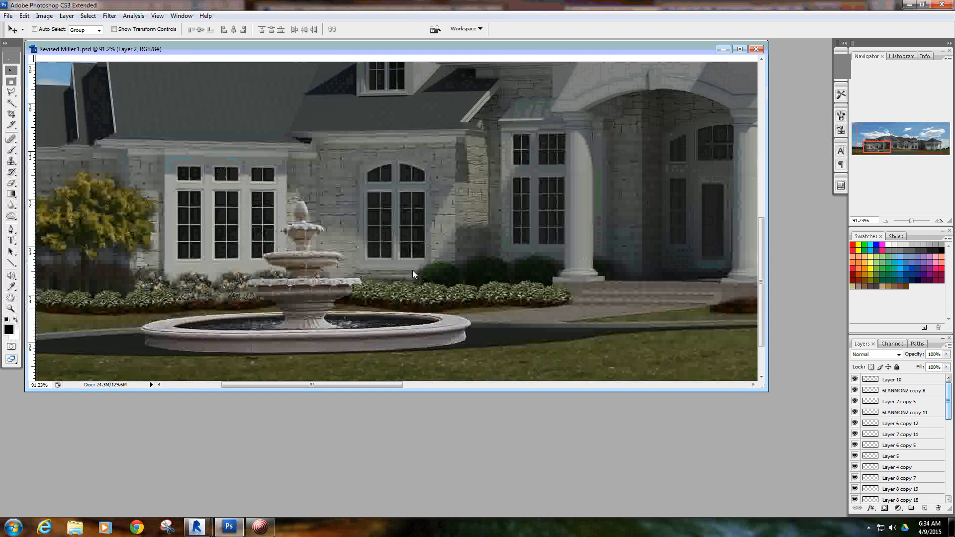
scroll(413, 270, "down", 10, "alt")
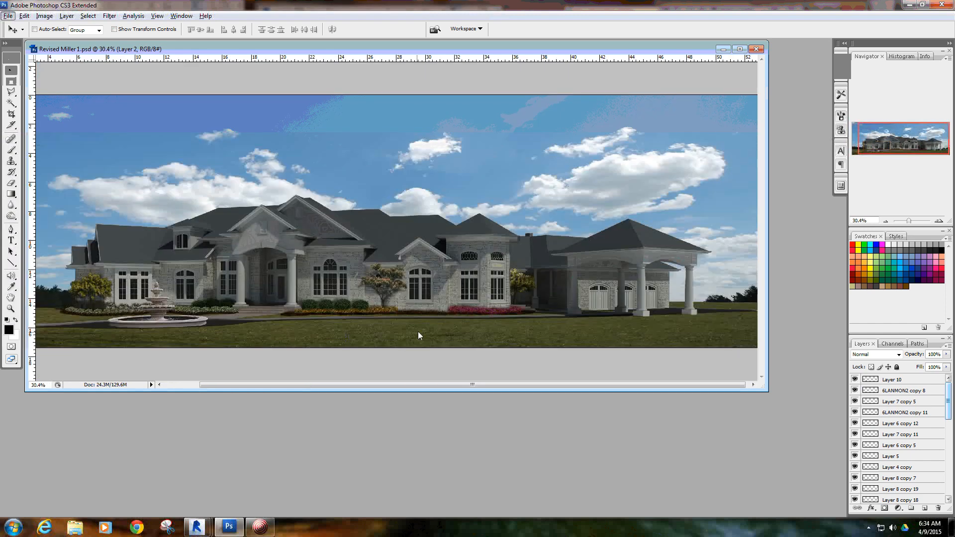
scroll(438, 281, "down", 1, "alt")
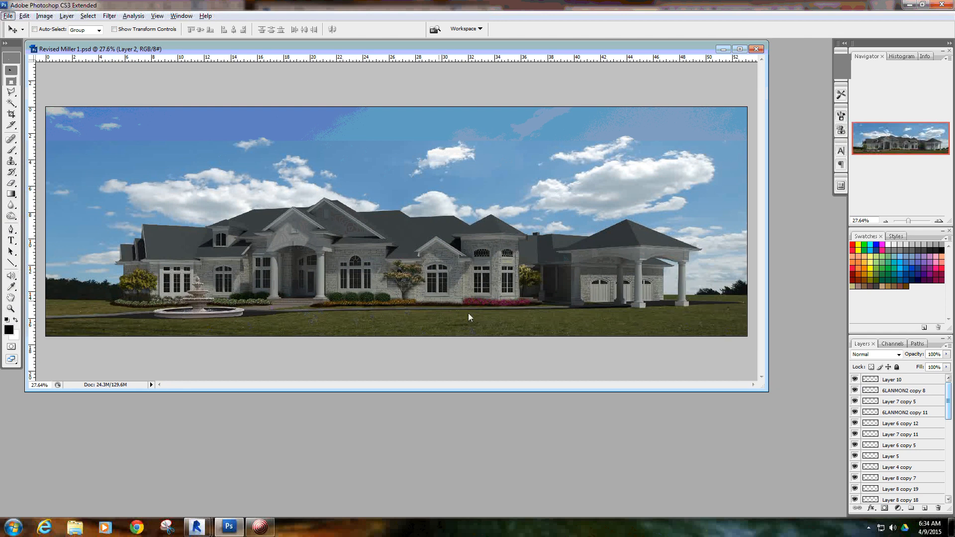
right_click(333, 318)
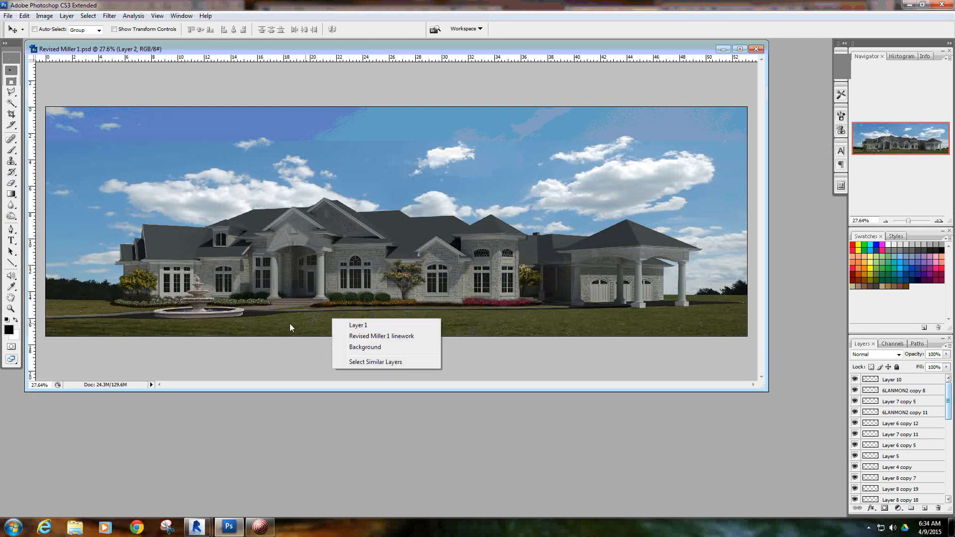
left_click(395, 284)
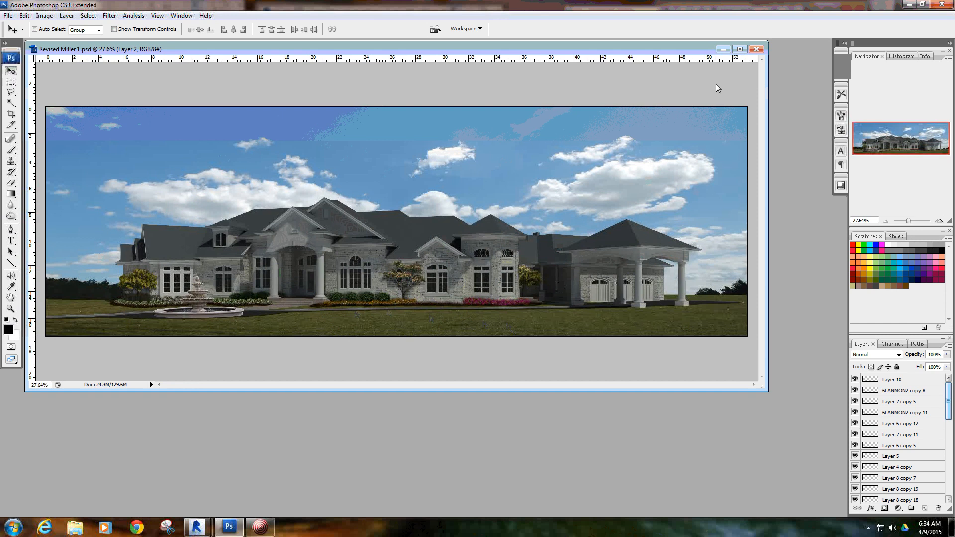
- Close the Revised Miller 1.psd document and start the Photomerge command
left_click(757, 49)
left_click(477, 203)
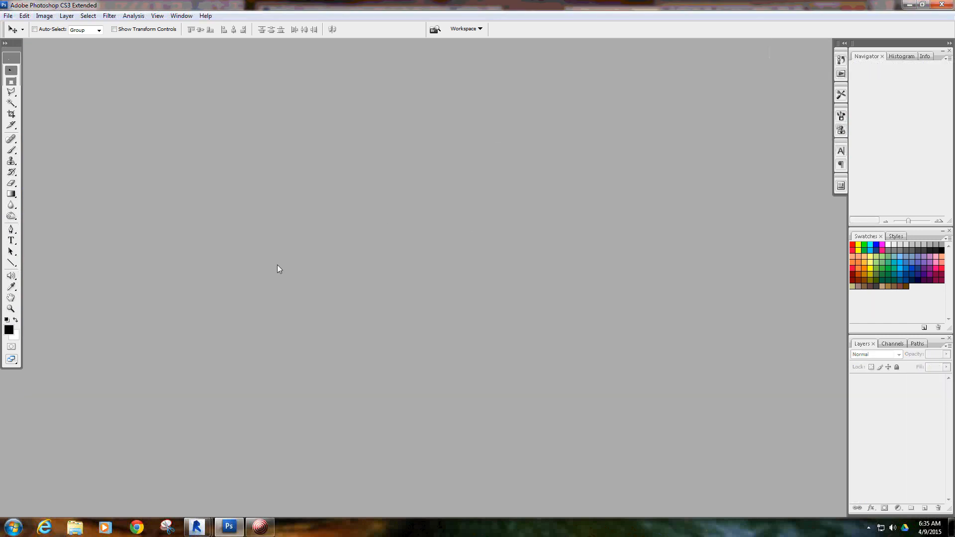
left_click(109, 16)
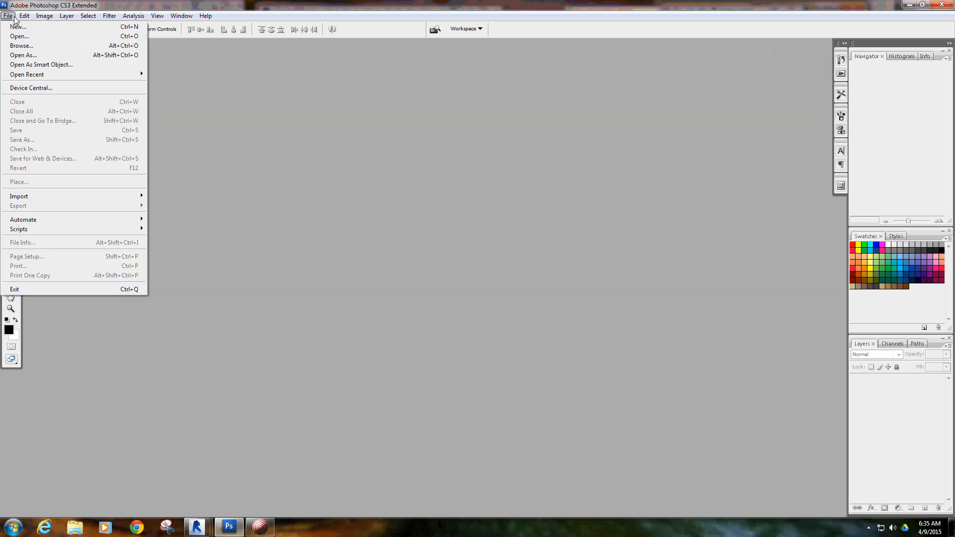
left_click(11, 17)
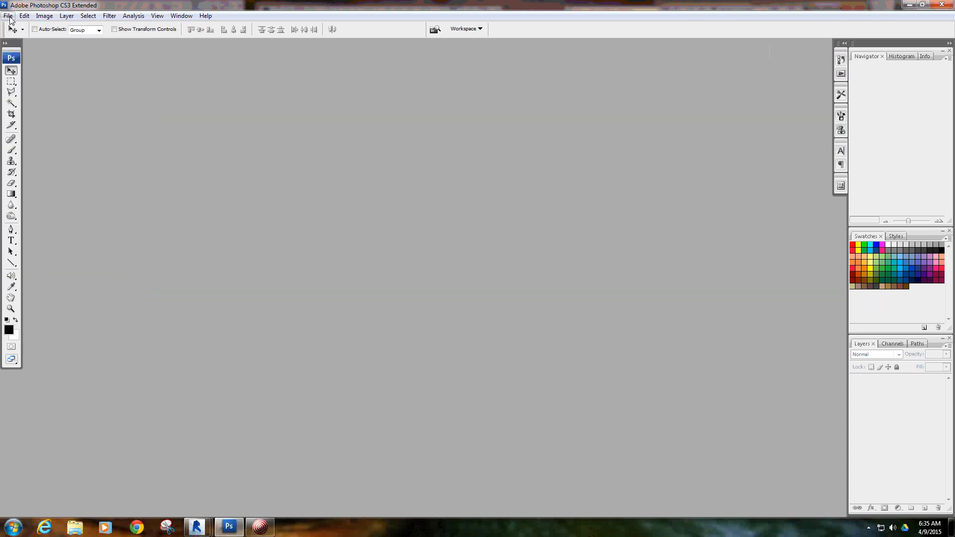
left_click(8, 17)
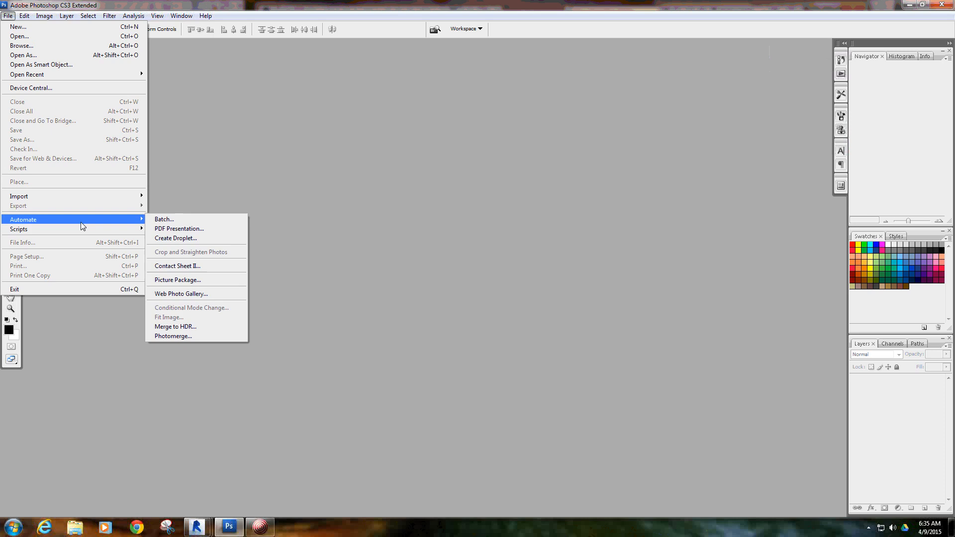
mouse_move(83, 221)
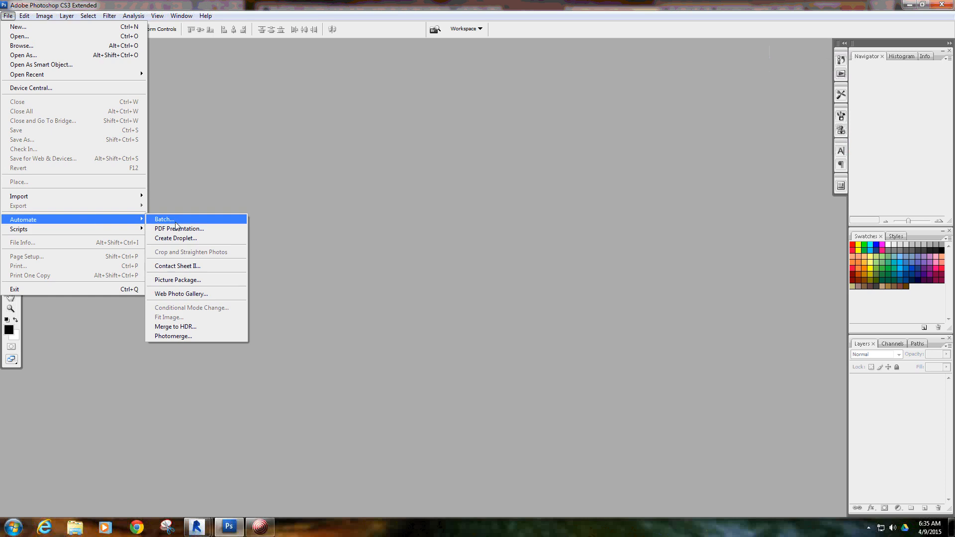
left_click(195, 336)
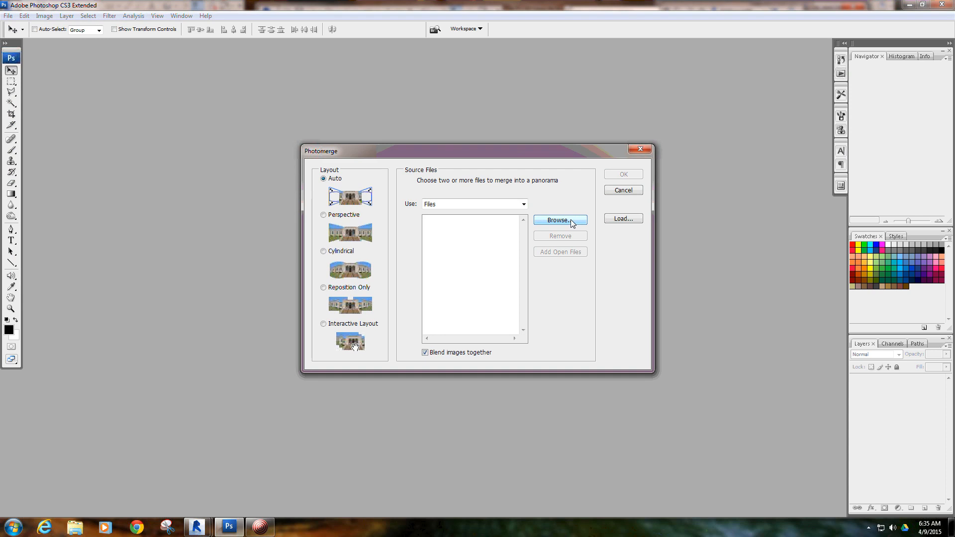
- Browse for the Photomerge source files in the Indian Hill photo folder, within Revit Files on the Data (E:) drive
left_click(572, 221)
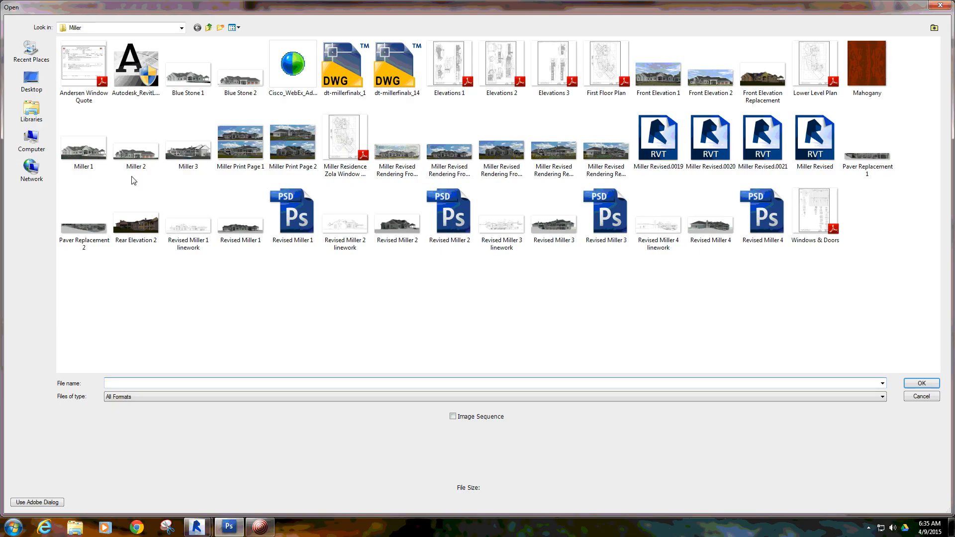
left_click(209, 28)
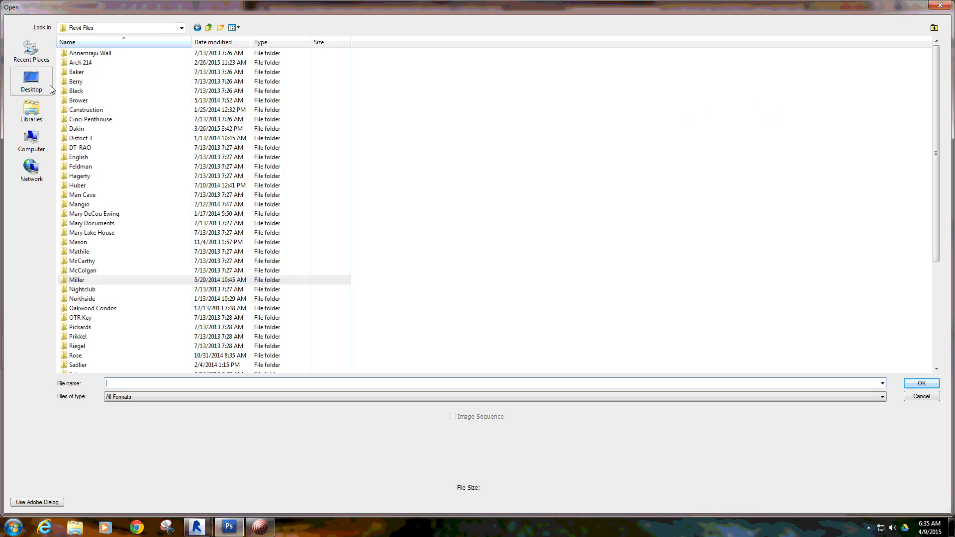
left_click(31, 141)
double_click(309, 64)
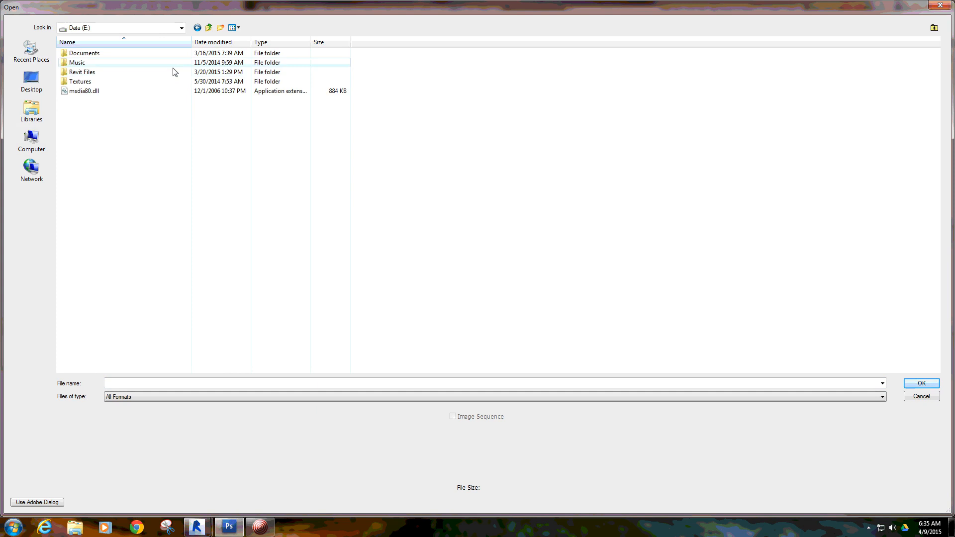
double_click(127, 71)
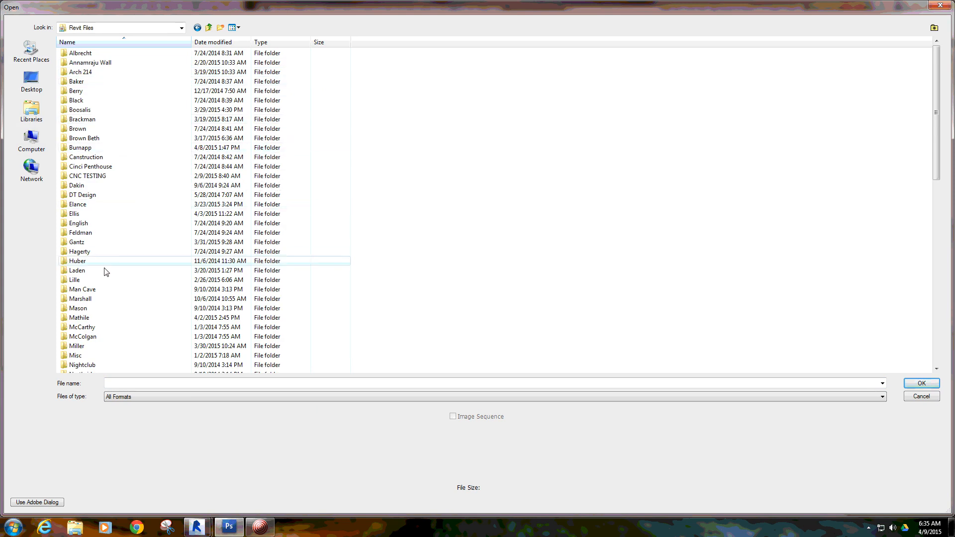
double_click(103, 271)
double_click(110, 86)
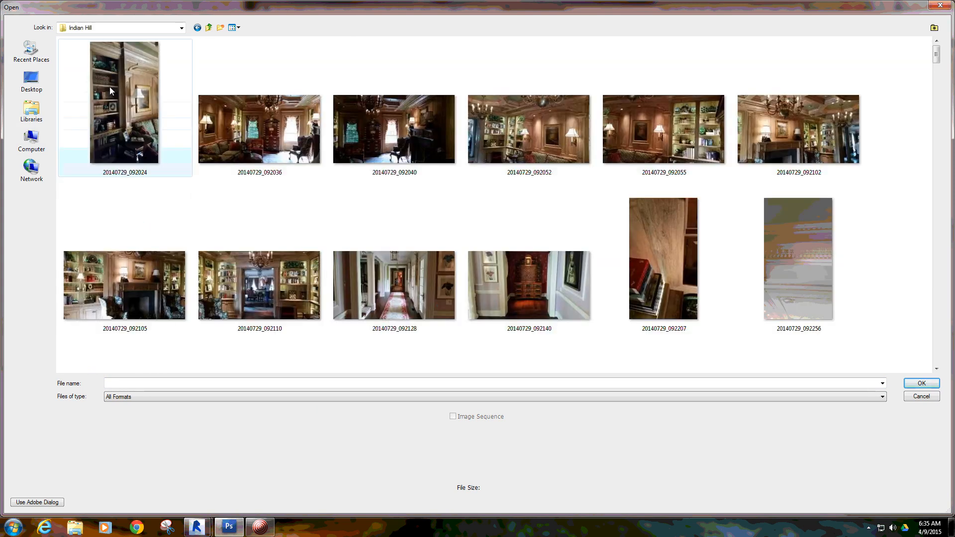
- Add photos 20140729_093116, _093117, _093120, _093122, _093124 and _093126, and merge them into a blended panorama with the Auto layout
scroll(428, 105, "down", 5)
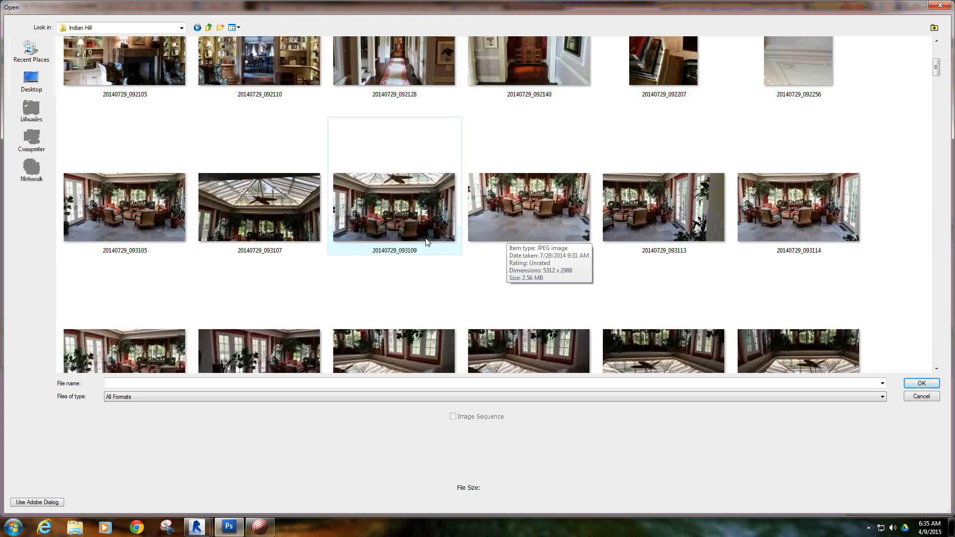
scroll(314, 257, "up", 3)
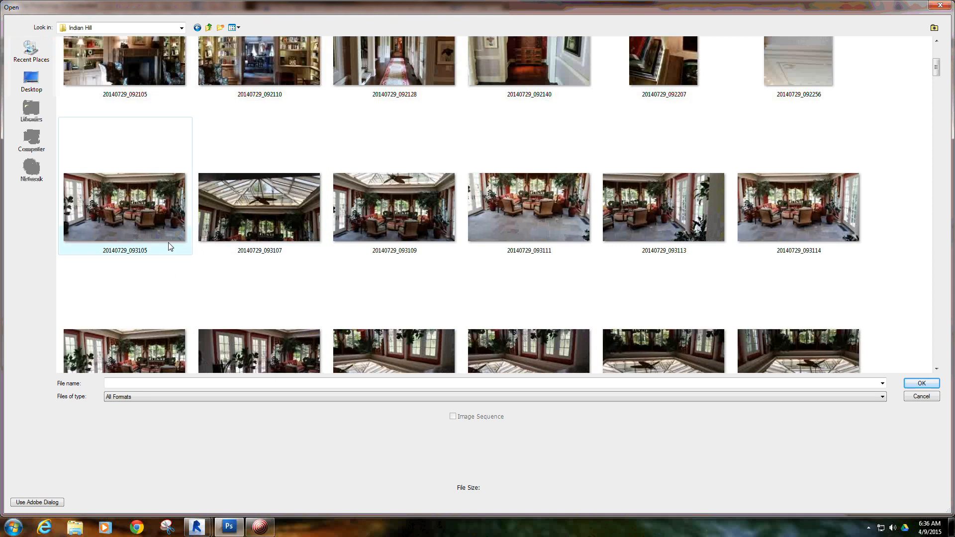
scroll(308, 234, "down", 3)
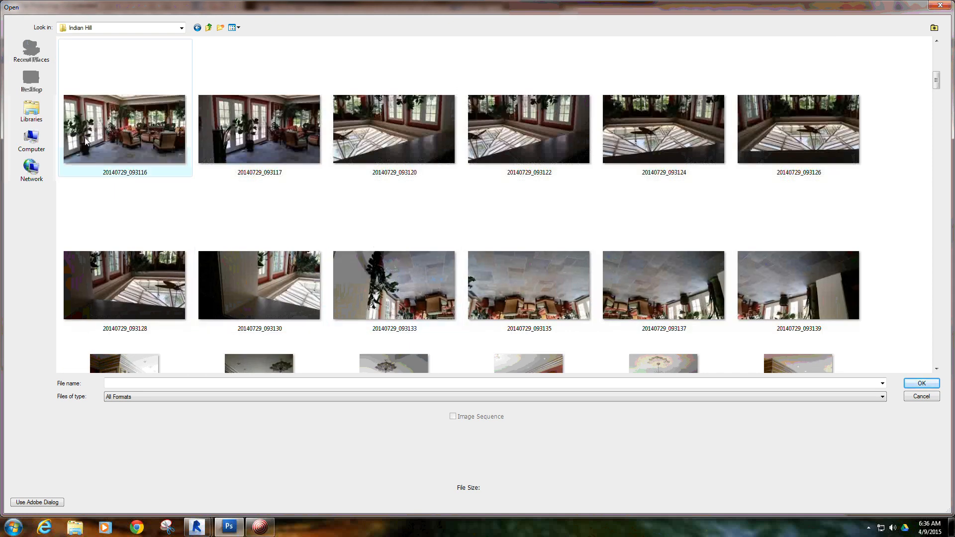
left_click(126, 120)
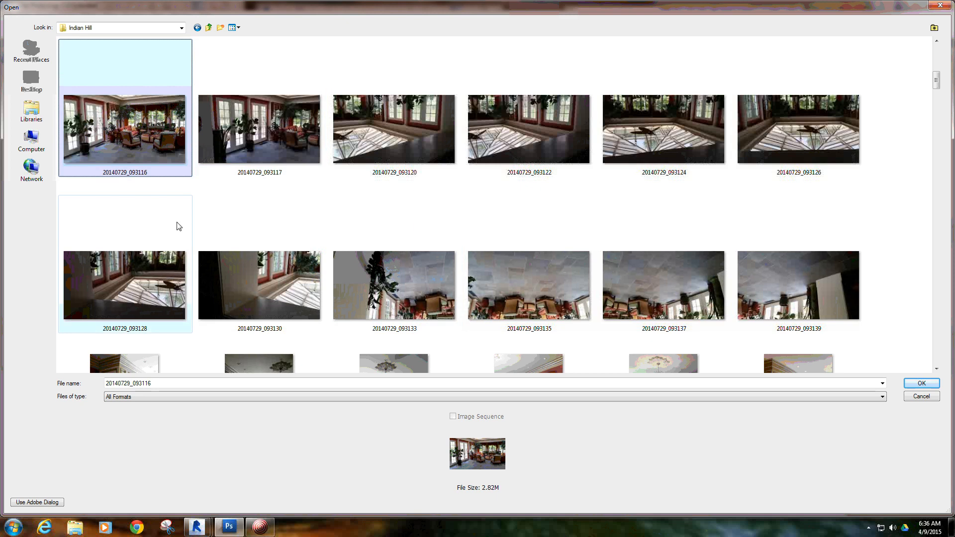
left_click(193, 193)
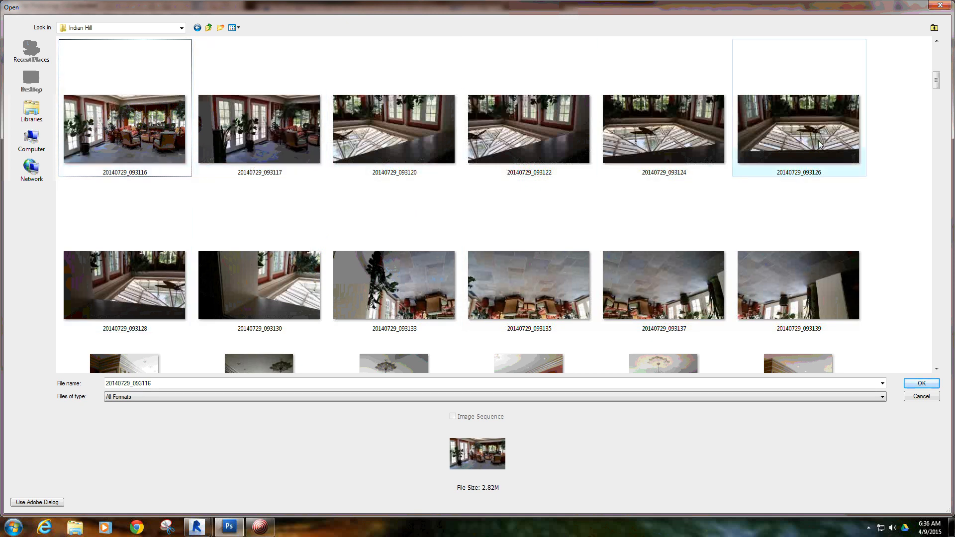
left_click(103, 131)
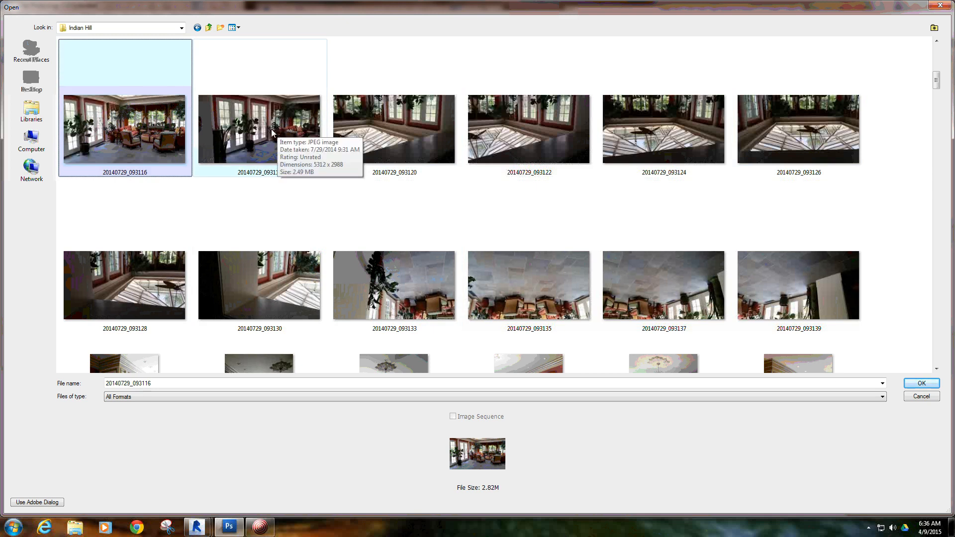
left_click(274, 130, "ctrl")
left_click(400, 121, "ctrl")
left_click(529, 125, "ctrl")
left_click(664, 124, "ctrl")
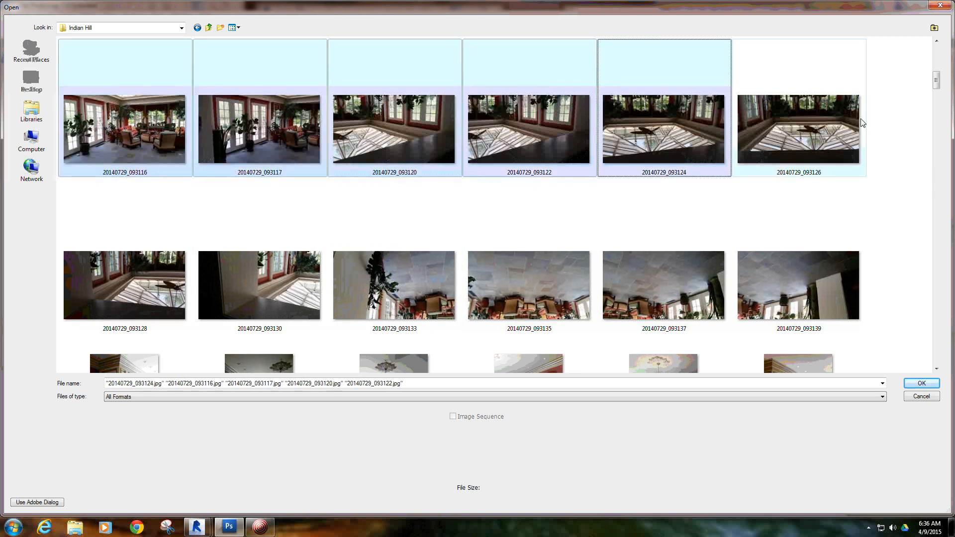
left_click(798, 125, "ctrl")
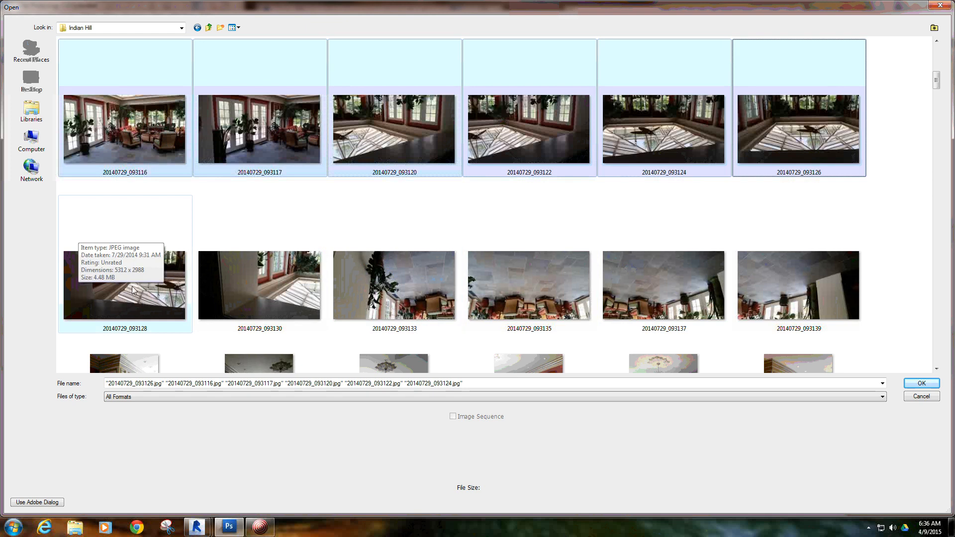
left_click(921, 384)
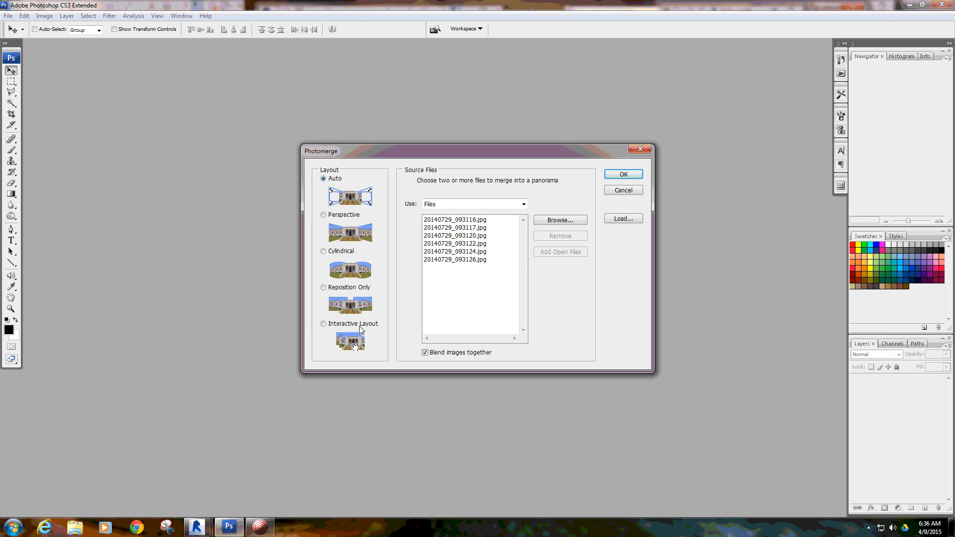
left_click(623, 174)
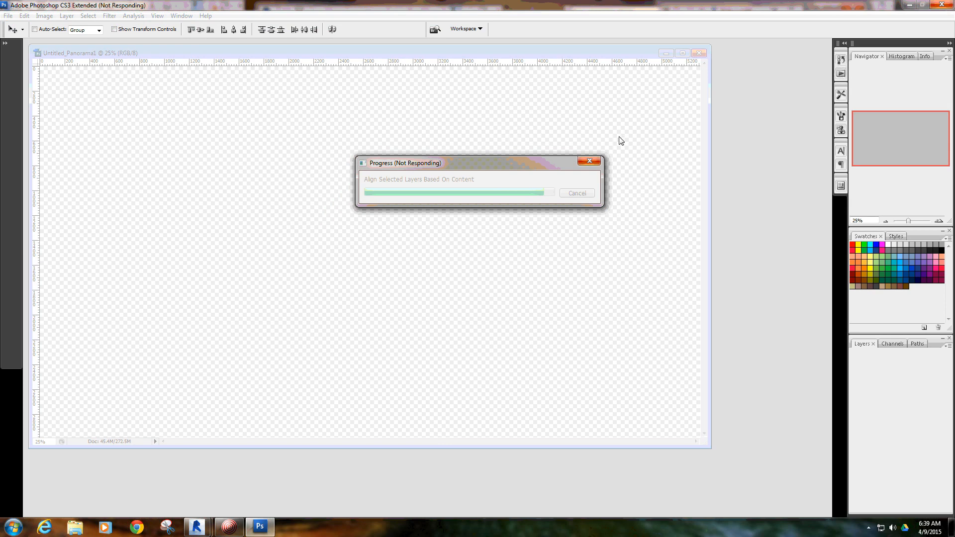
left_click(229, 527)
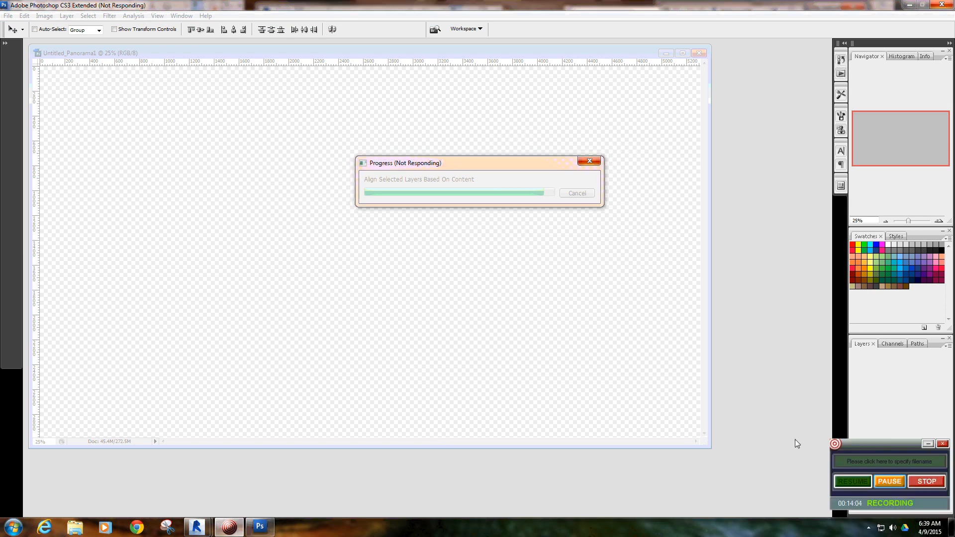
left_click(886, 482)
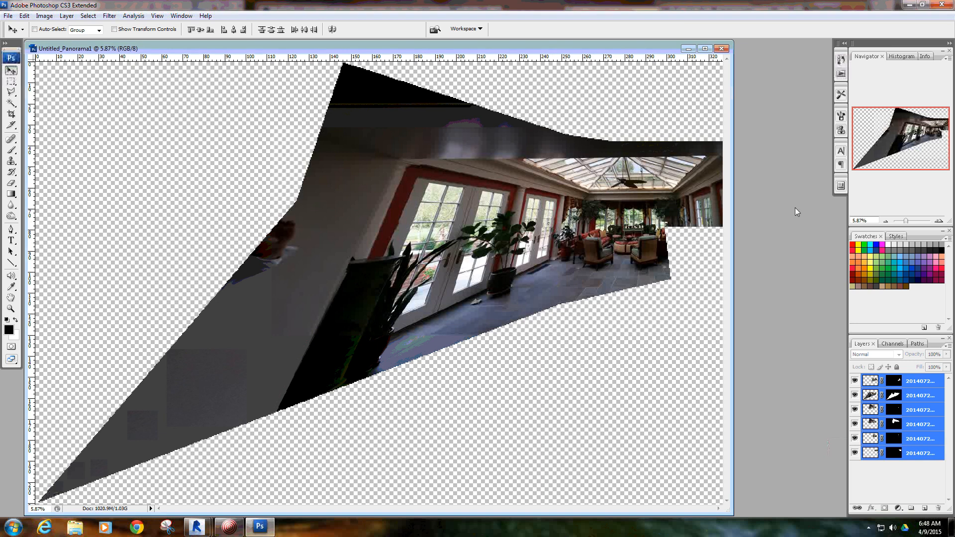
- Widen the panorama's document window and merge all six photo layers into a single layer
left_click_drag(732, 251, 805, 251)
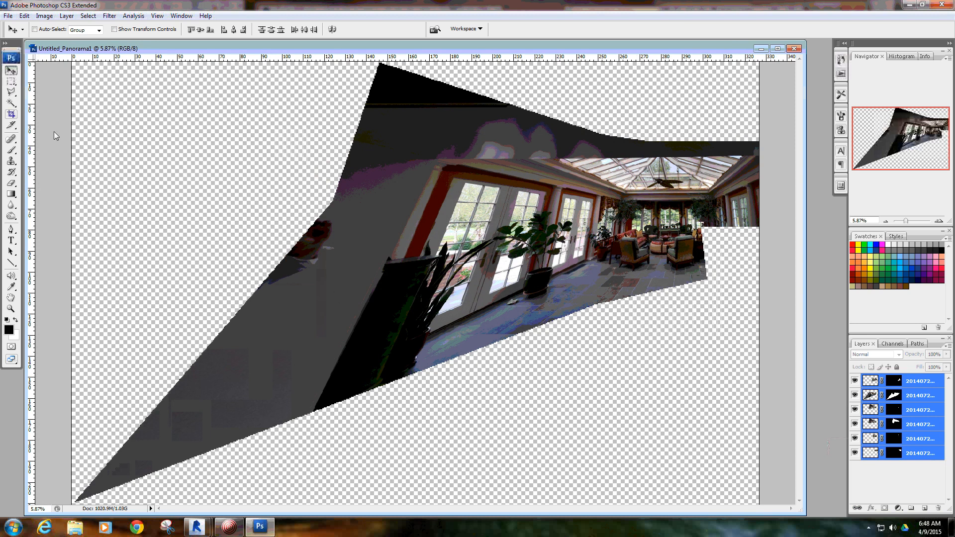
right_click(911, 394)
left_click(888, 367)
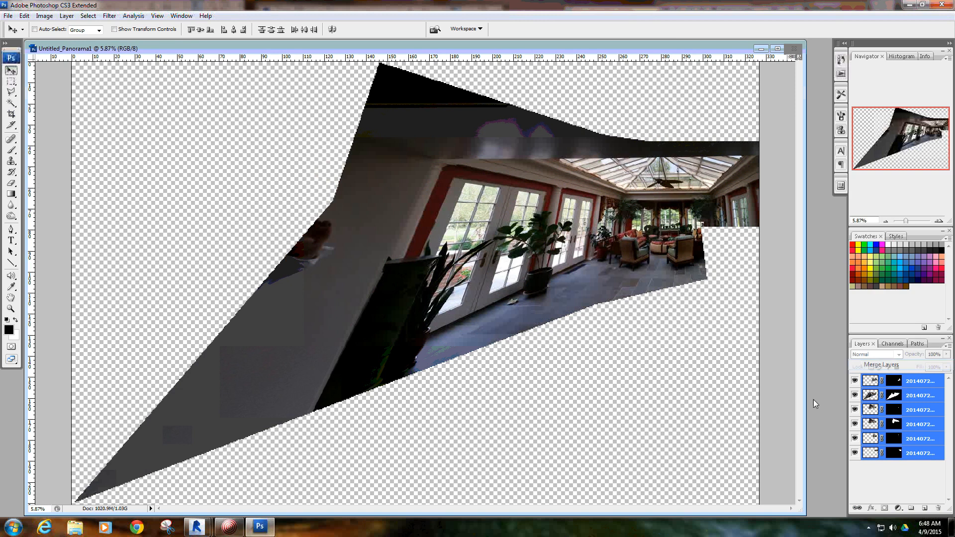
- Crop the panorama to the sunroom area, from the large glass doors to the image's far edge, including the skylight and seating
left_click(13, 116)
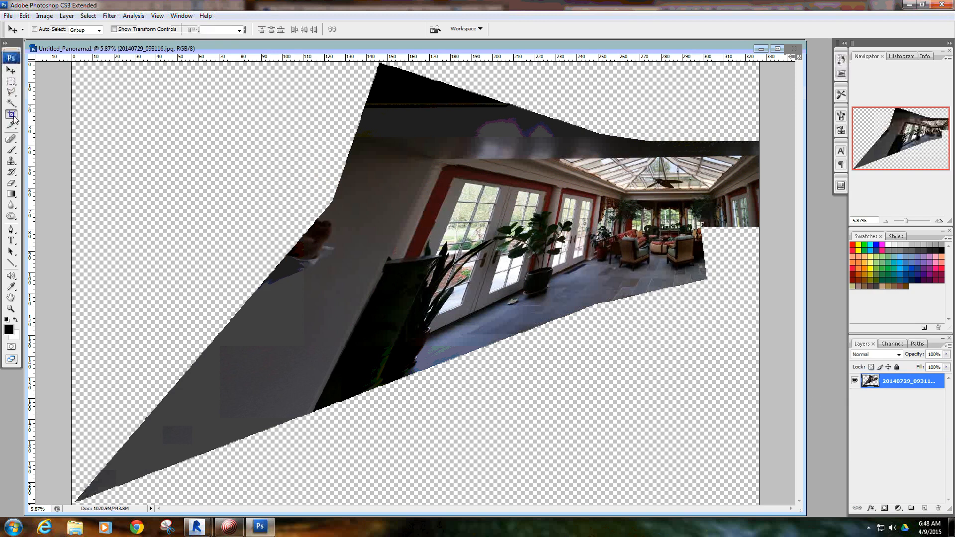
left_click_drag(409, 145, 766, 330)
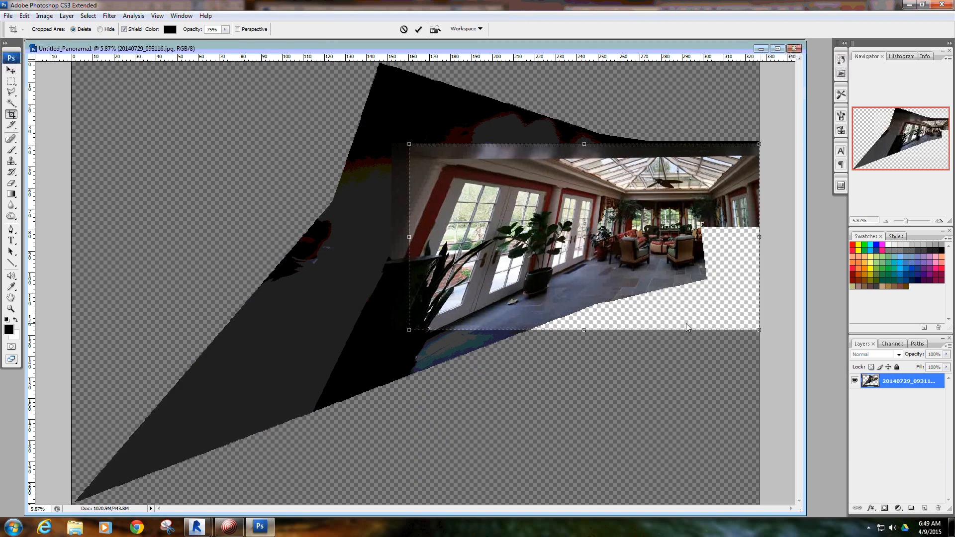
double_click(595, 299)
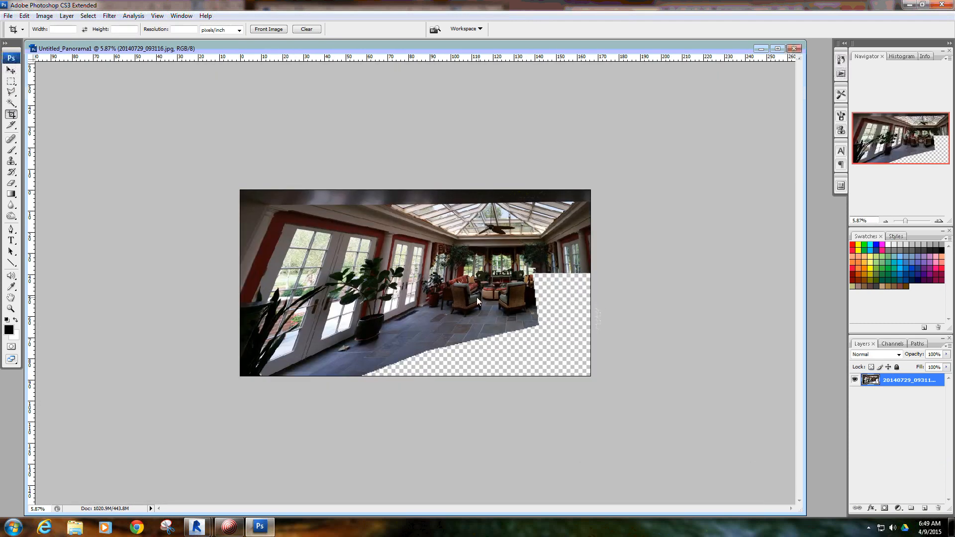